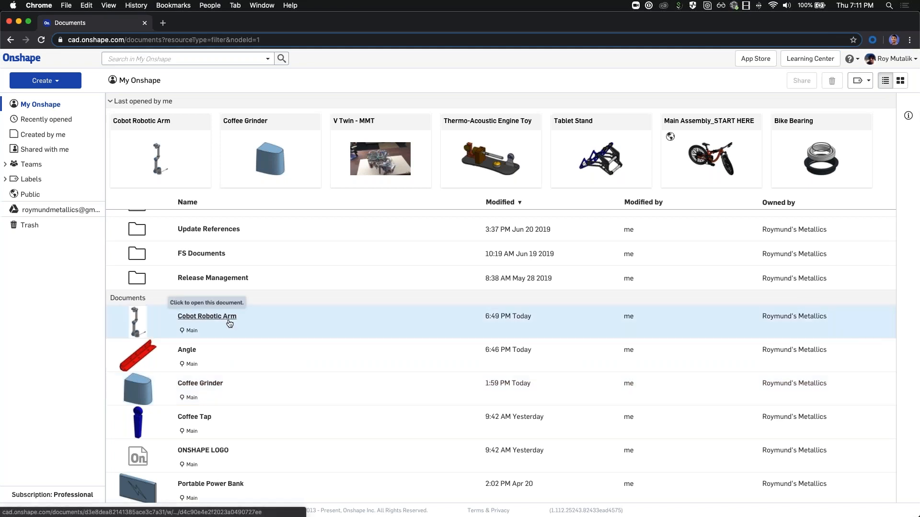
Step: Select the Cobot Robotic Arm document and bring up its share settings
left_click(268, 331)
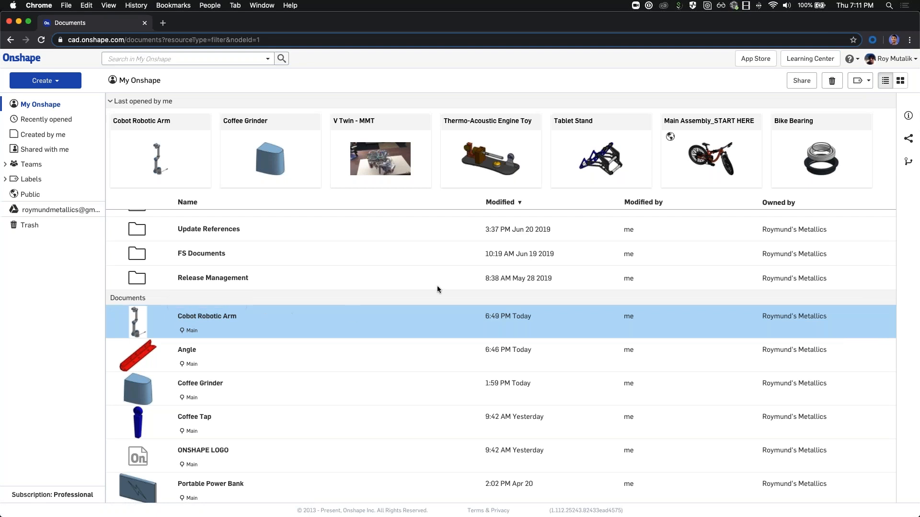
left_click(799, 82)
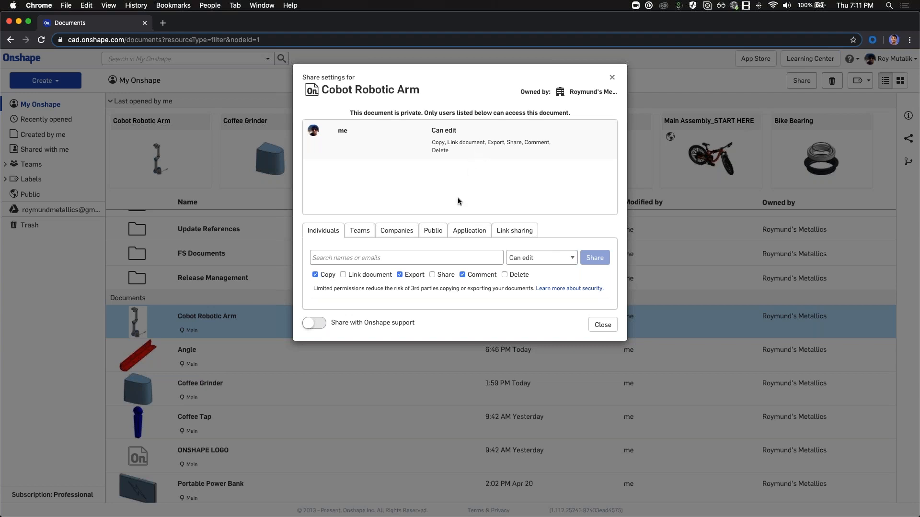
Step: Search for a contact by partial name and add them as the share recipient
left_click(319, 257)
left_click(397, 259)
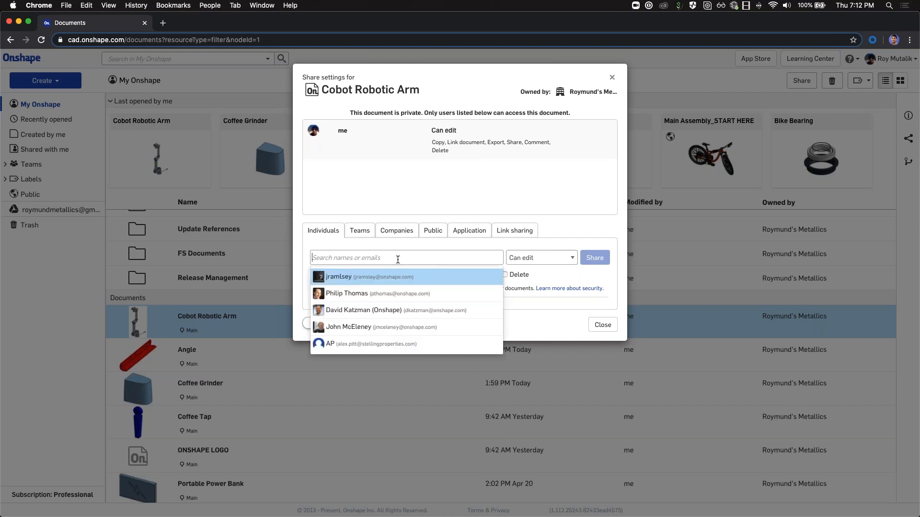
type("thom")
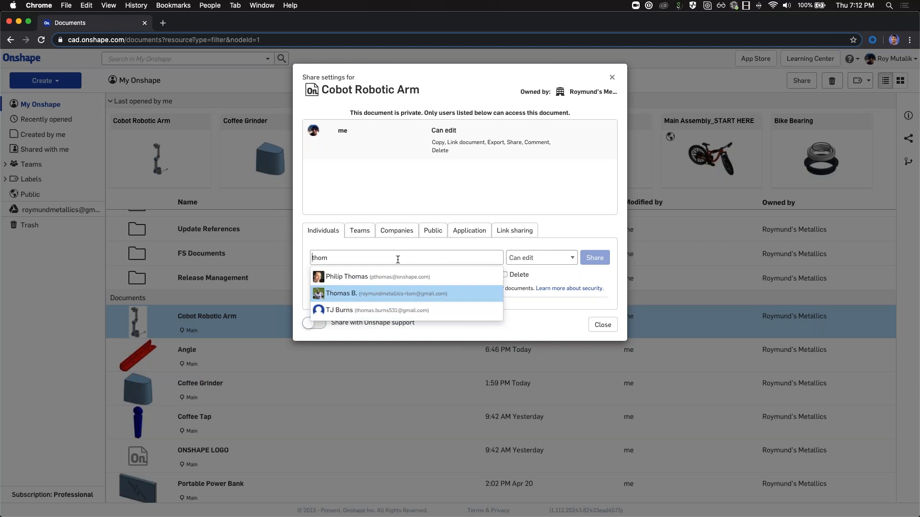
key("Return")
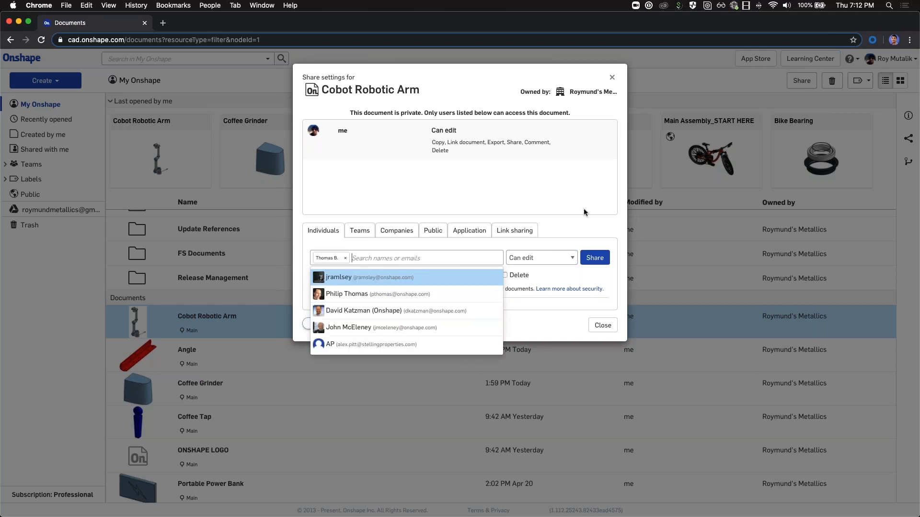
left_click(572, 188)
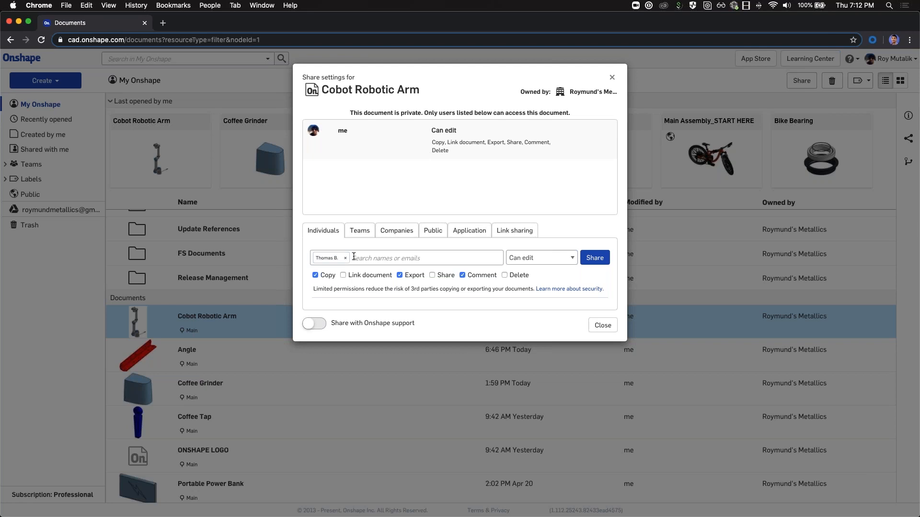
Step: Keep the contact at Can edit, turn off resharing, and share Cobot Robotic Arm
left_click(564, 260)
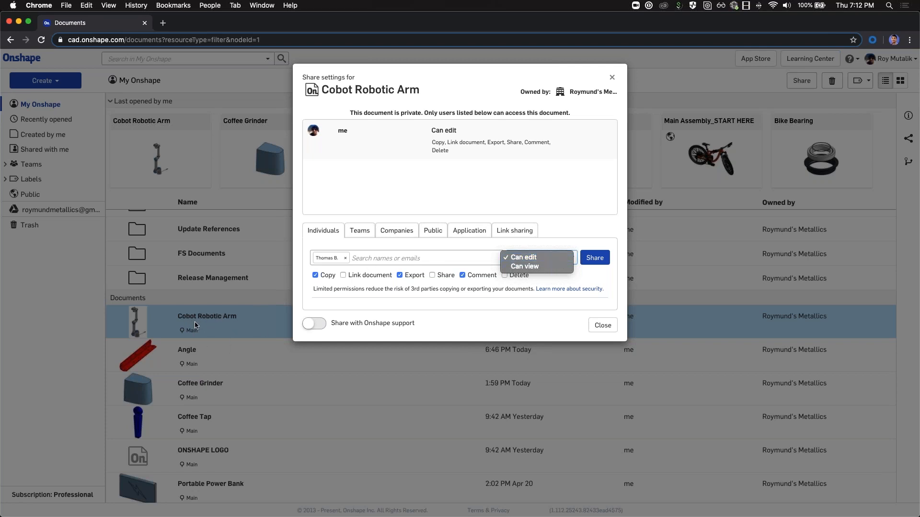
left_click(532, 267)
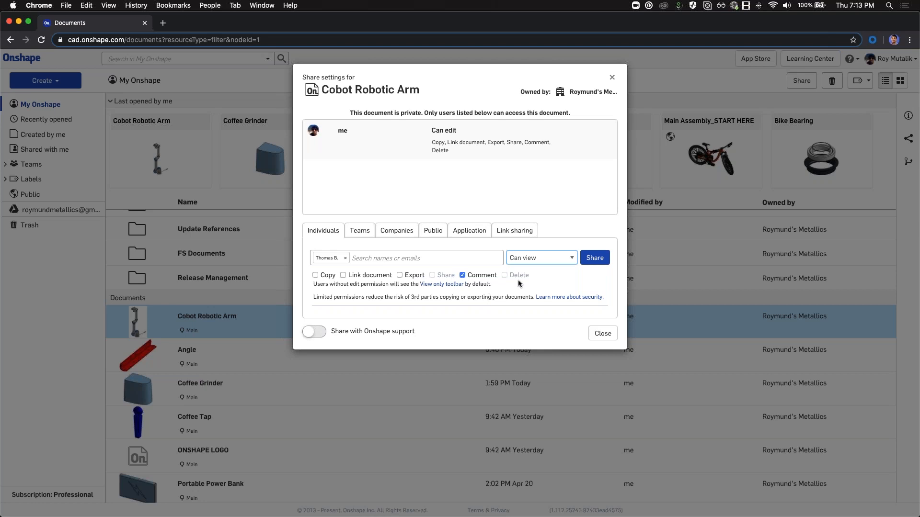
left_click(530, 257)
left_click(532, 249)
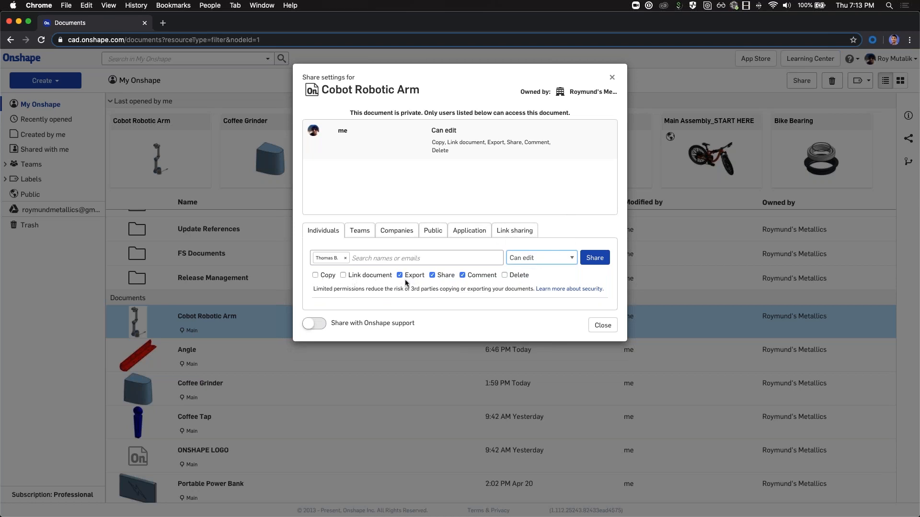
left_click(431, 275)
left_click(595, 258)
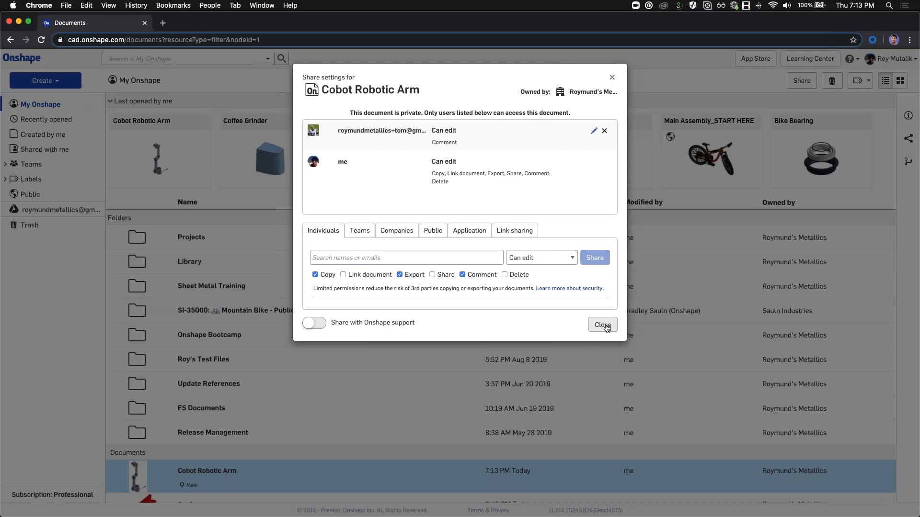
Step: Close the share dialog, snap the browser to the left half, and activate the second window
left_click(602, 326)
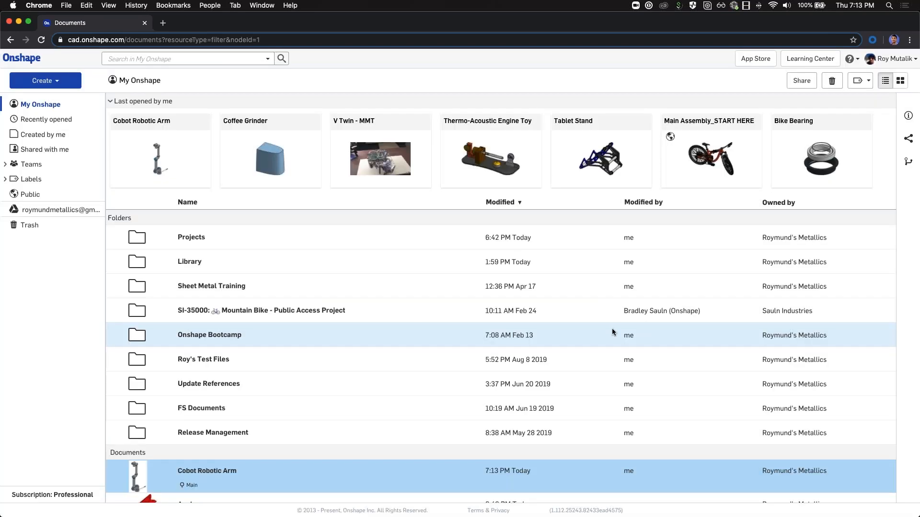
key("alt+super+Left")
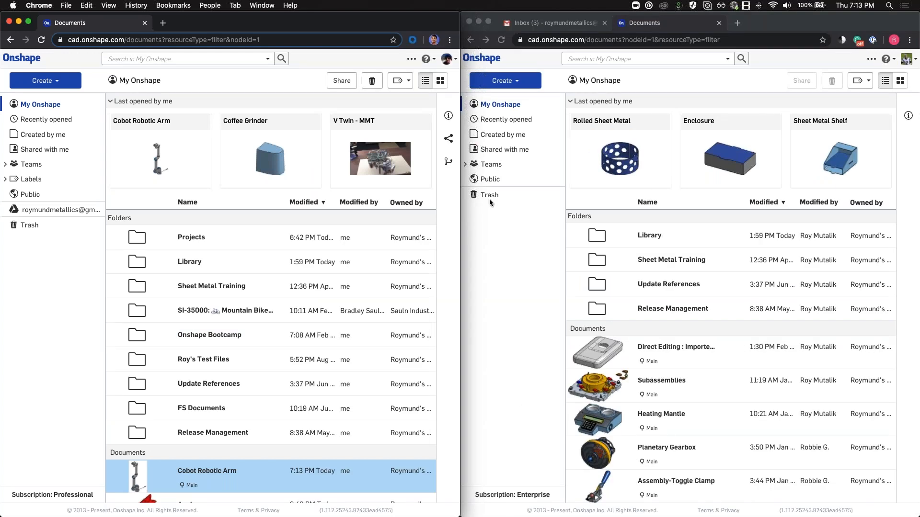
left_click(911, 62)
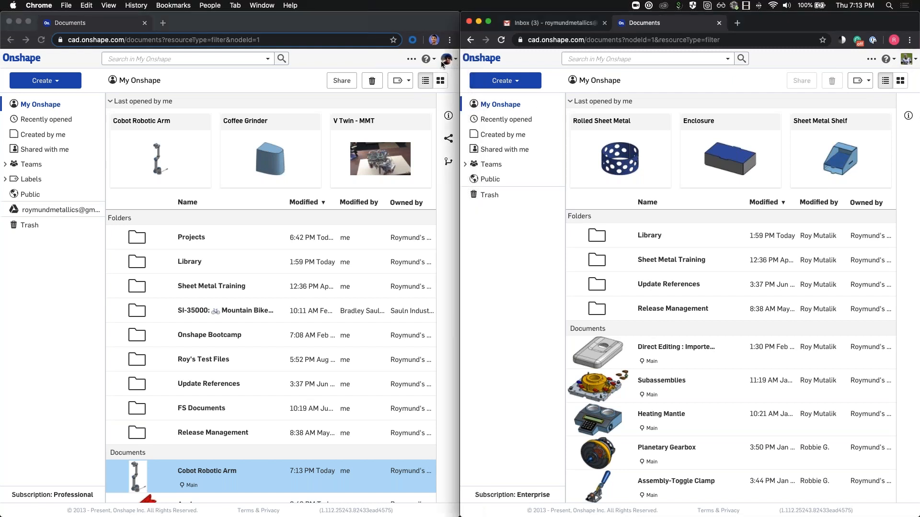
Step: Refresh Gmail, open the Onshape share email, and follow its link to the document
left_click(551, 23)
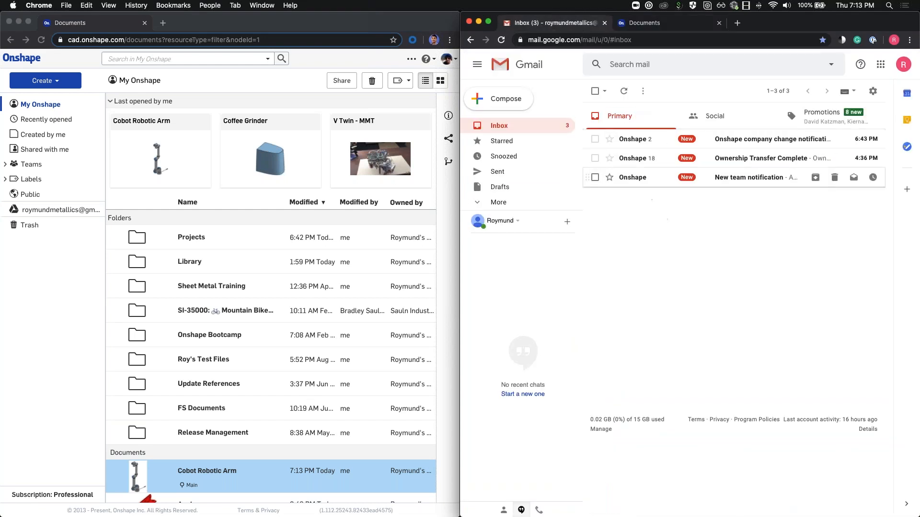
left_click(501, 40)
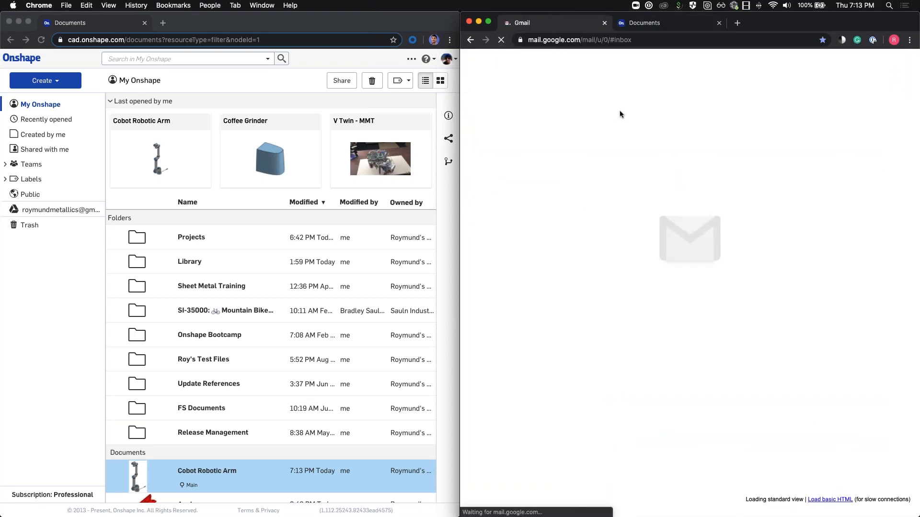
left_click(633, 145)
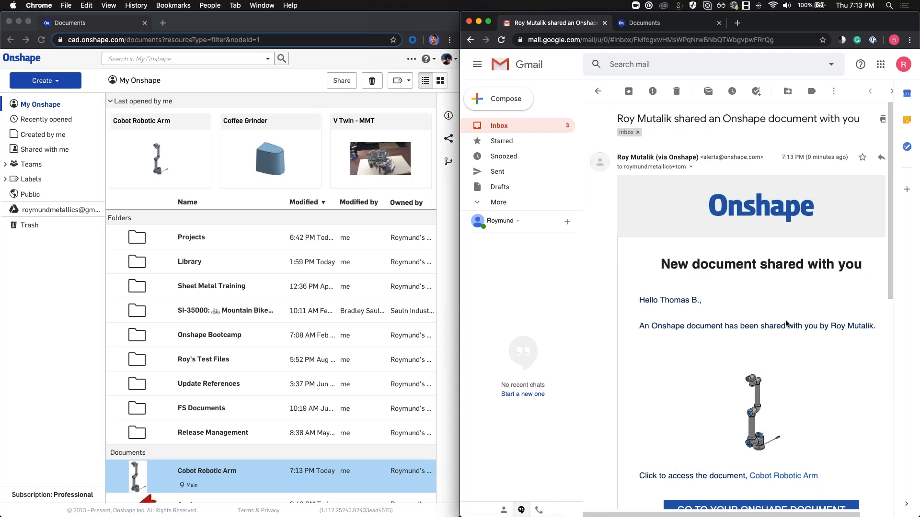
scroll(645, 298, "down", 1)
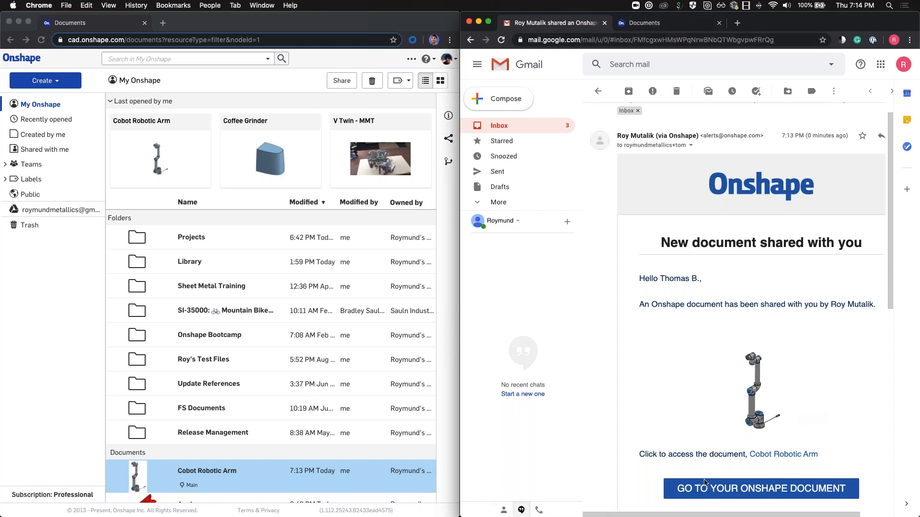
left_click(705, 491)
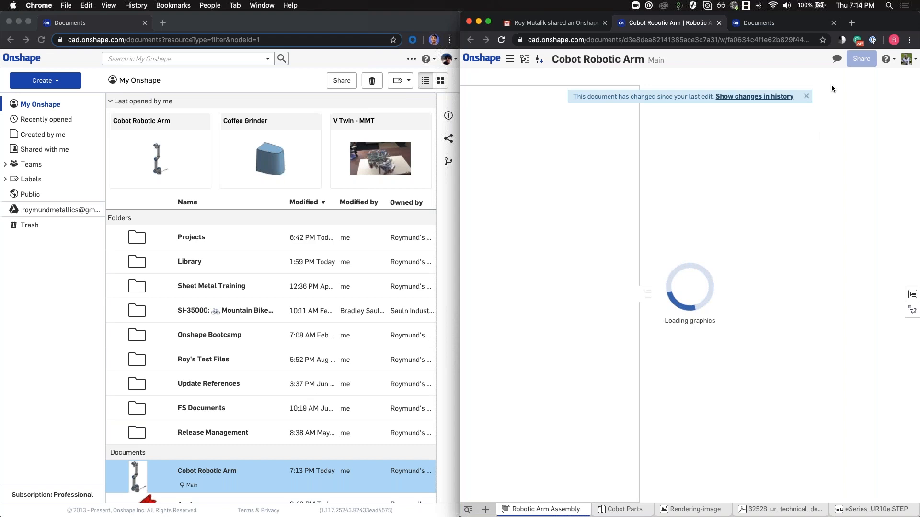
Step: Dismiss the document-changed banner, then maximize the owner's browser window on My Onshape
left_click(807, 97)
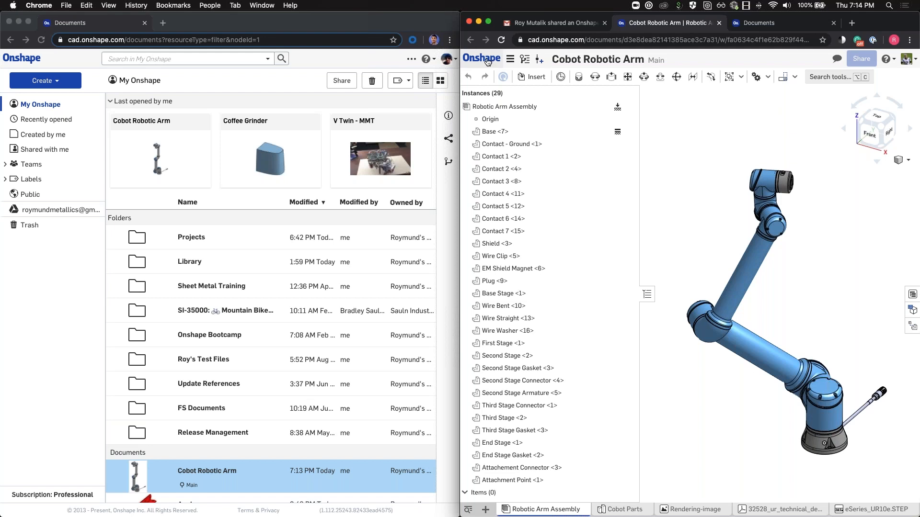
left_click(66, 310)
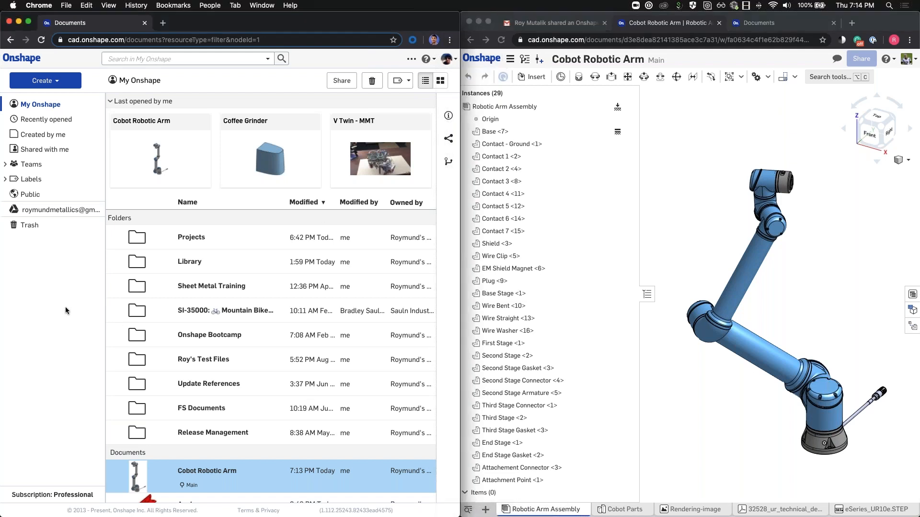
key("alt+super+f")
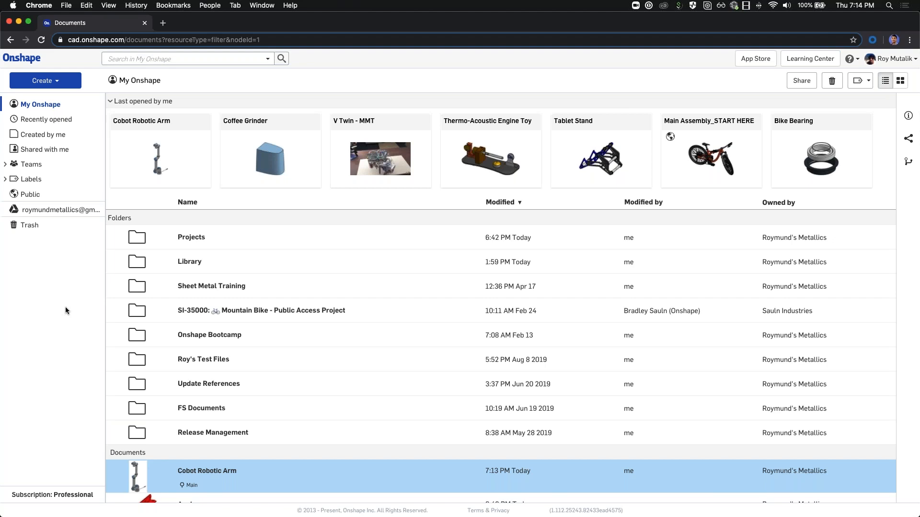
Step: Go to the company settings via the account menu and open the Teams page
left_click(891, 58)
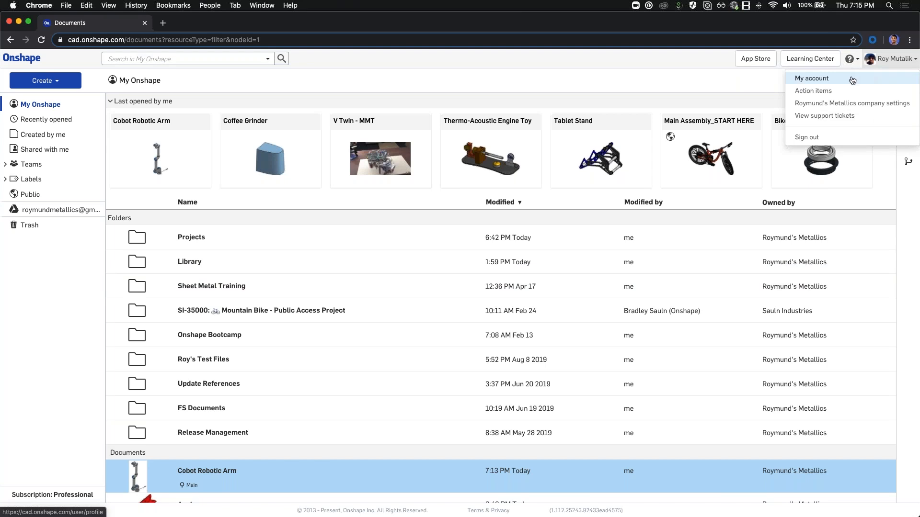
left_click(828, 103)
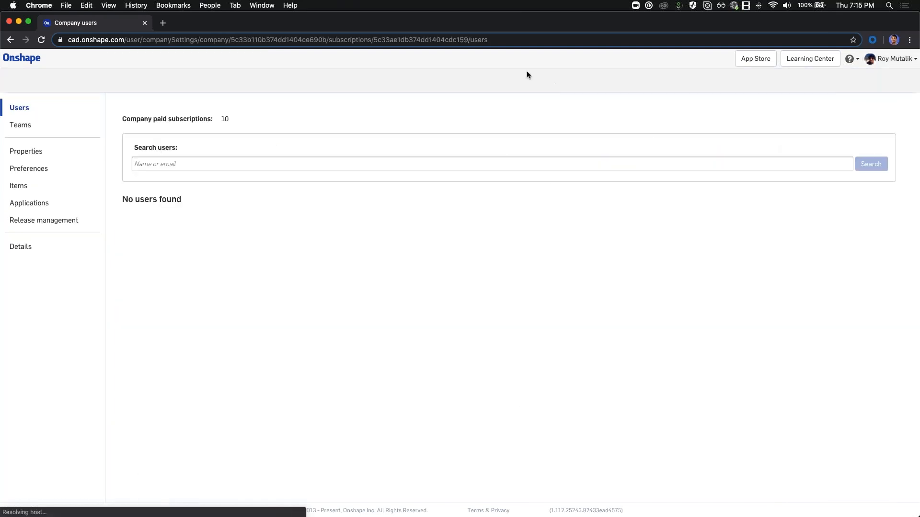
left_click(21, 125)
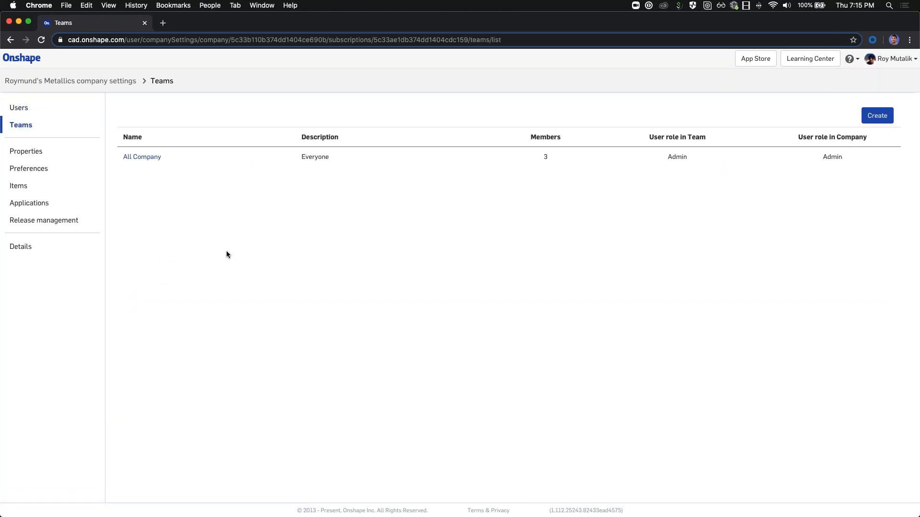
Step: Create a new team named 'Design Team'
left_click(876, 116)
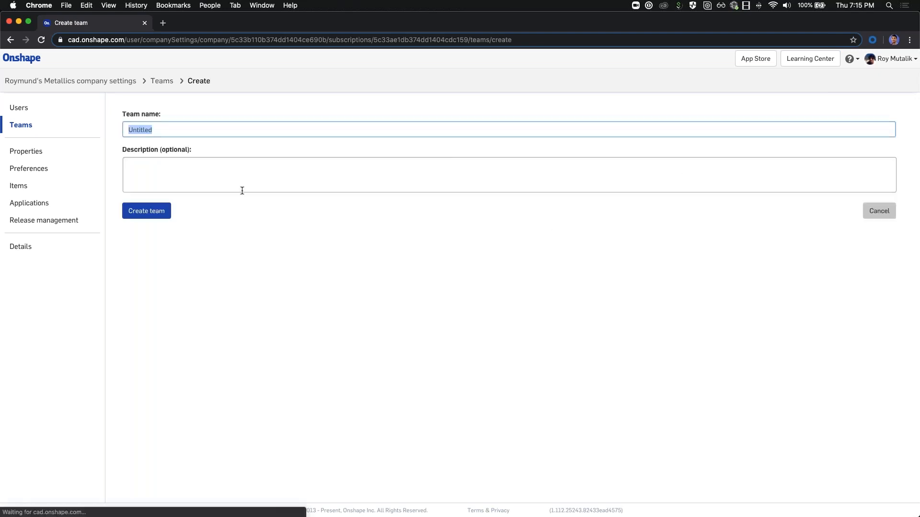
key("BackSpace")
type("Design Team")
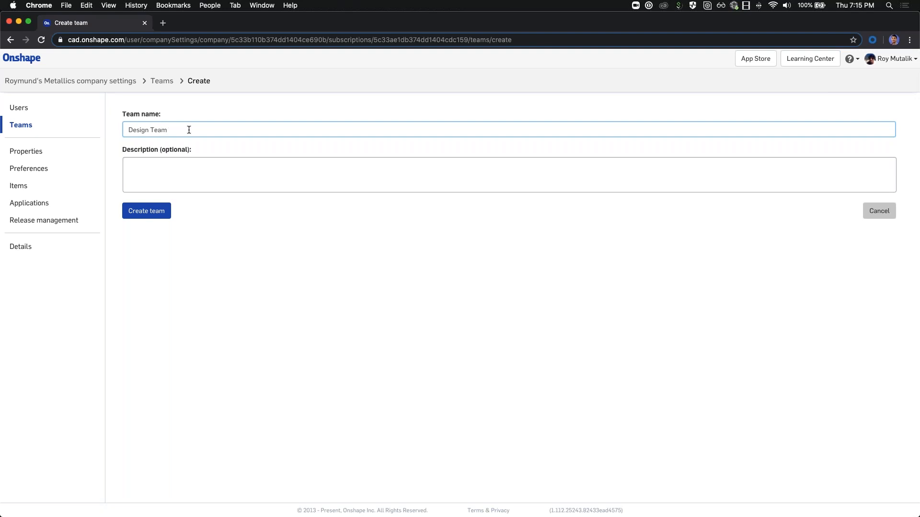
left_click(144, 211)
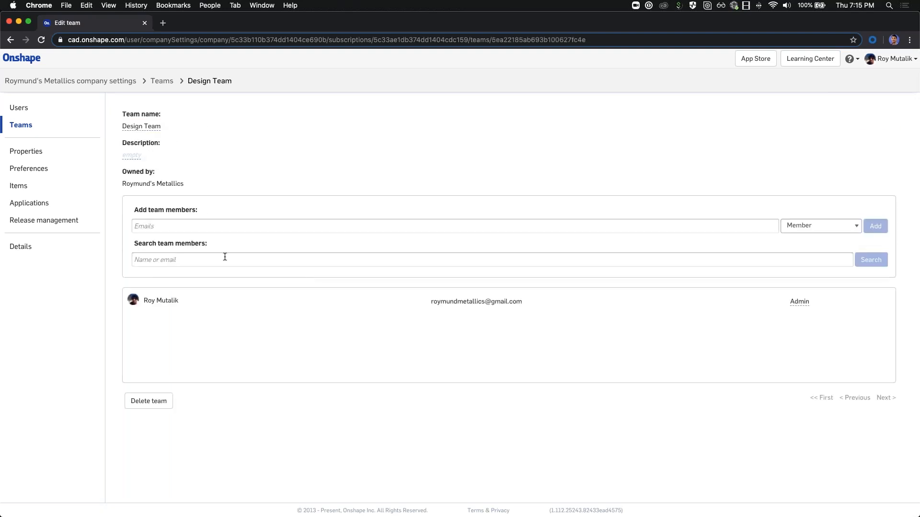
Step: Add a suggested member and the second account's e-mail to Design Team as Members
left_click(164, 224)
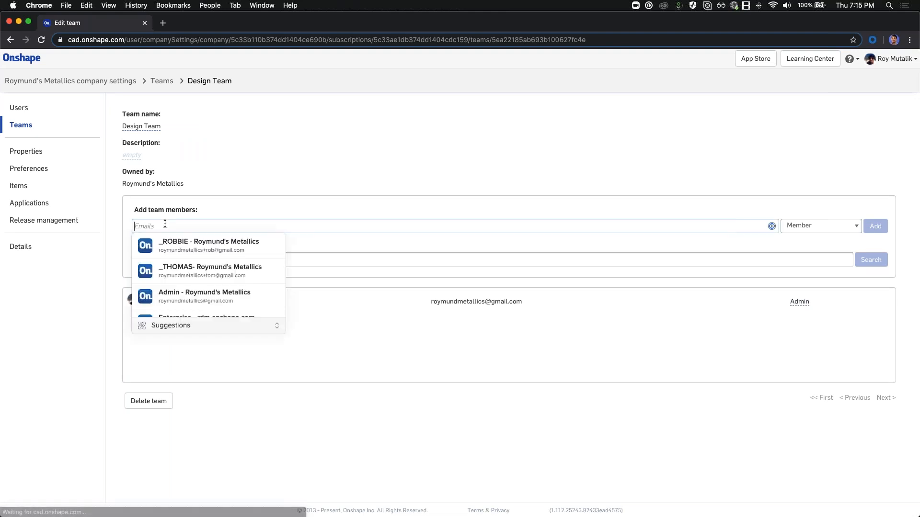
left_click(188, 267)
left_click(876, 226)
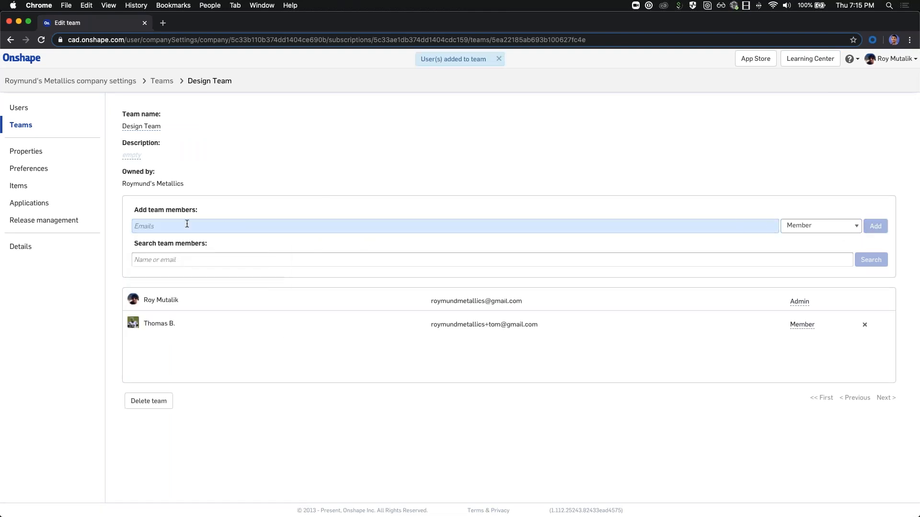
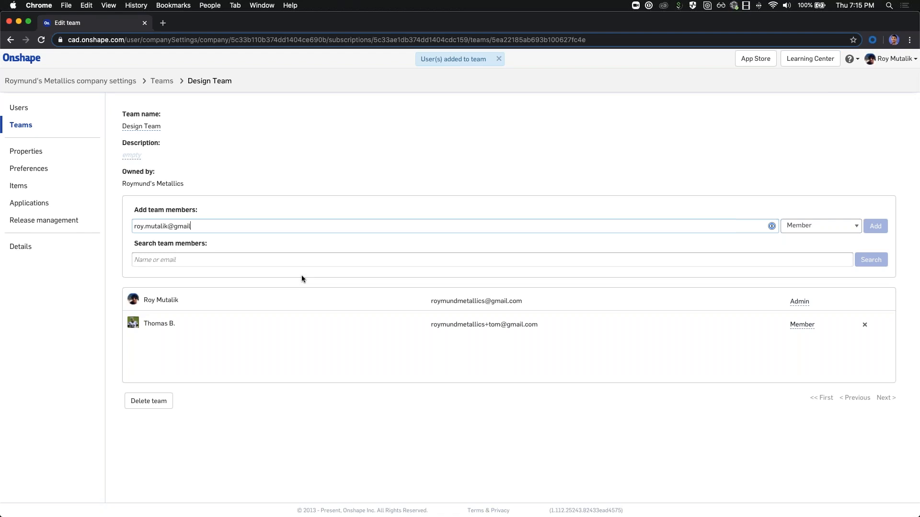
key("Return")
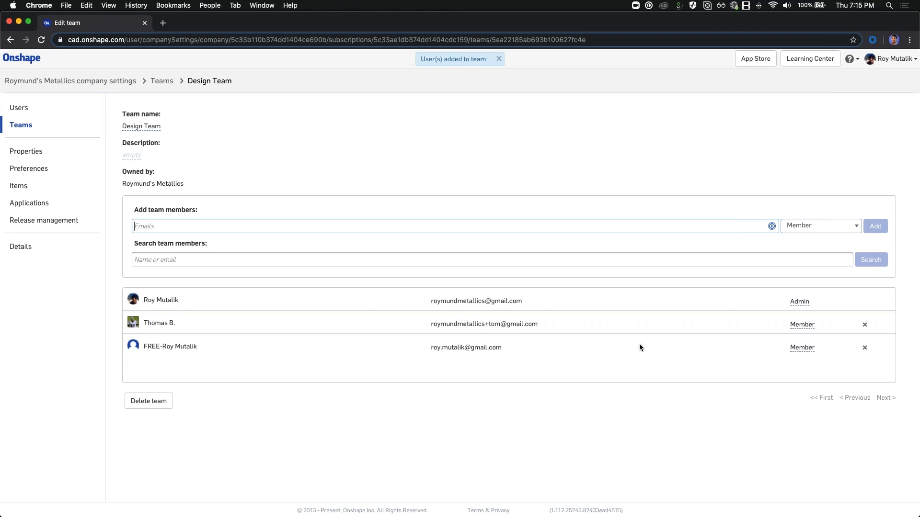
left_click(573, 174)
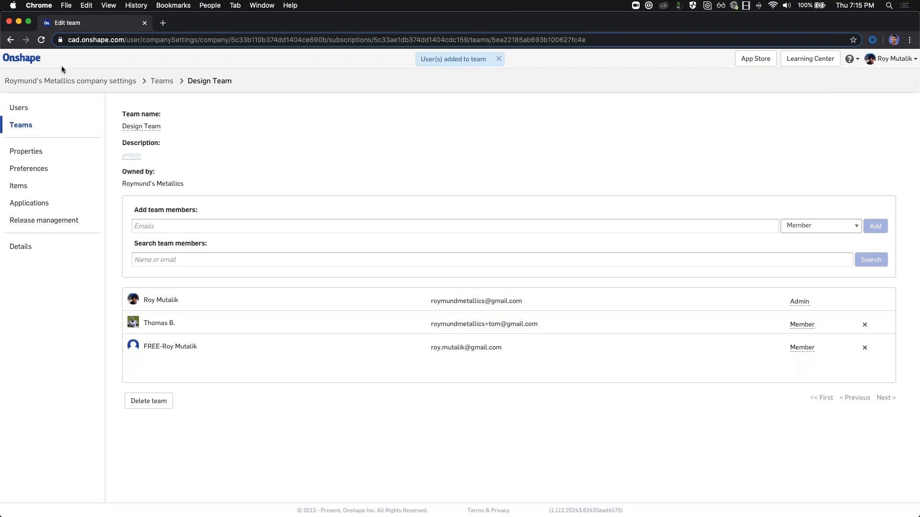
Step: From My Onshape, bring up the share settings for Cobot Robotic Arm
left_click(30, 60)
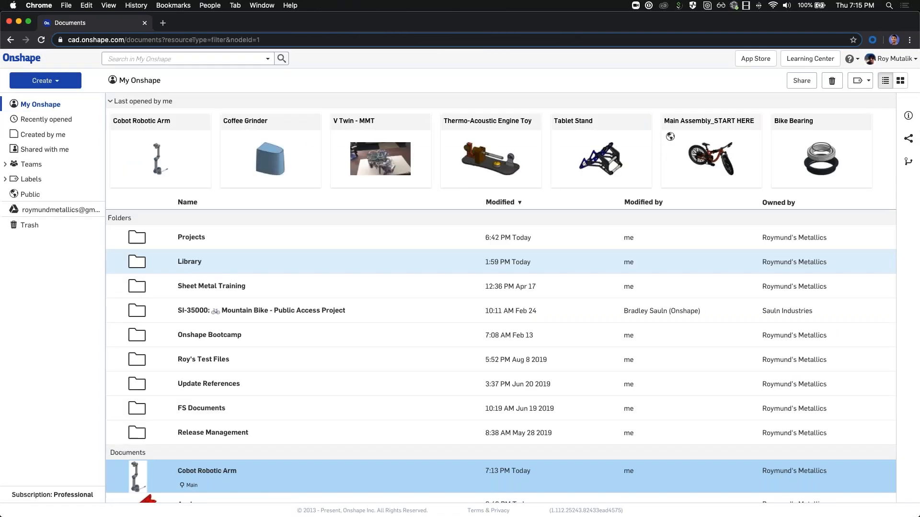
right_click(200, 471)
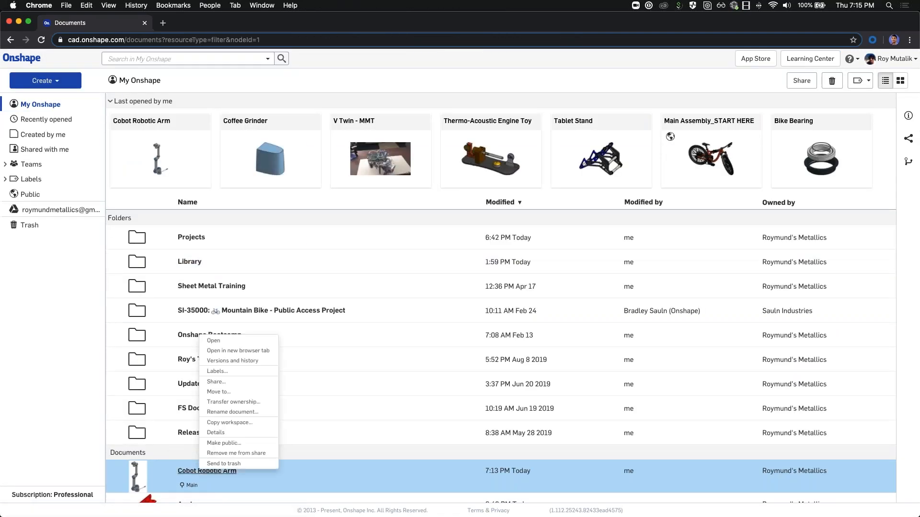
left_click(235, 383)
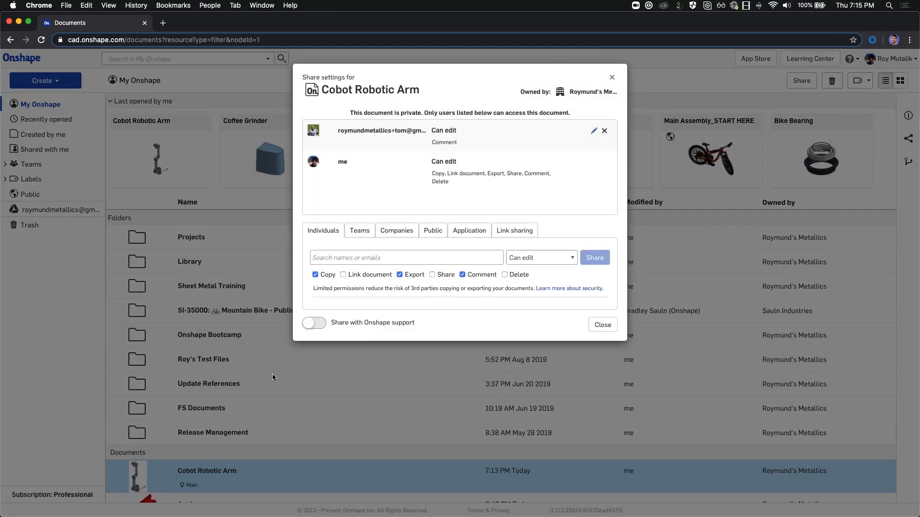
Step: Share it with Design Team as Can edit, with Copy and Export turned off
left_click(360, 231)
left_click(465, 257)
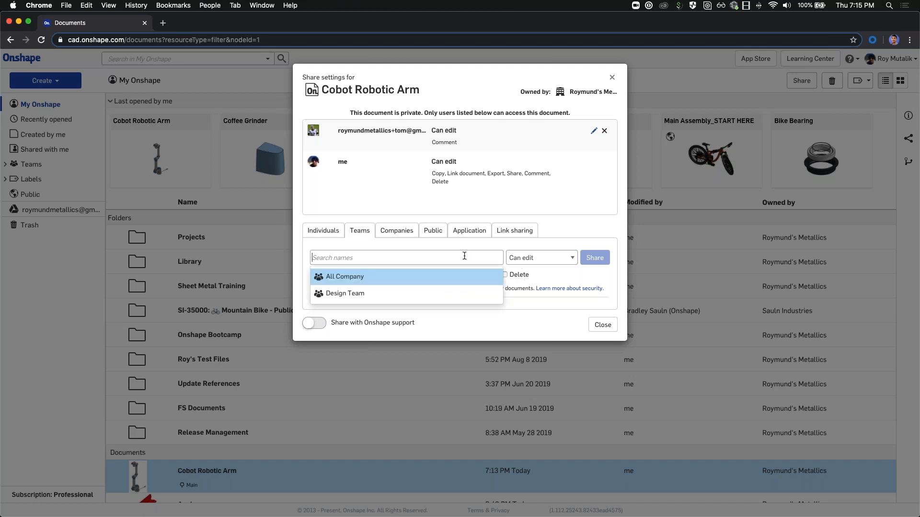
left_click(383, 296)
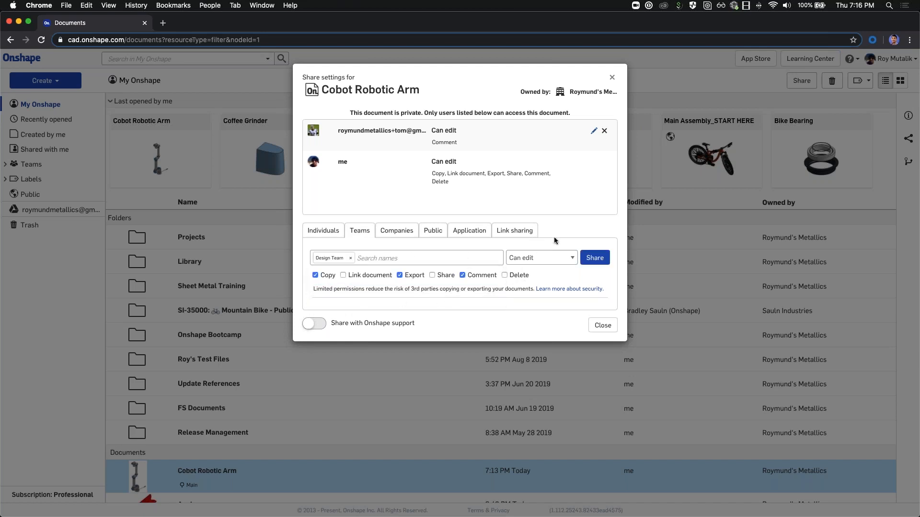
left_click(316, 276)
left_click(406, 279)
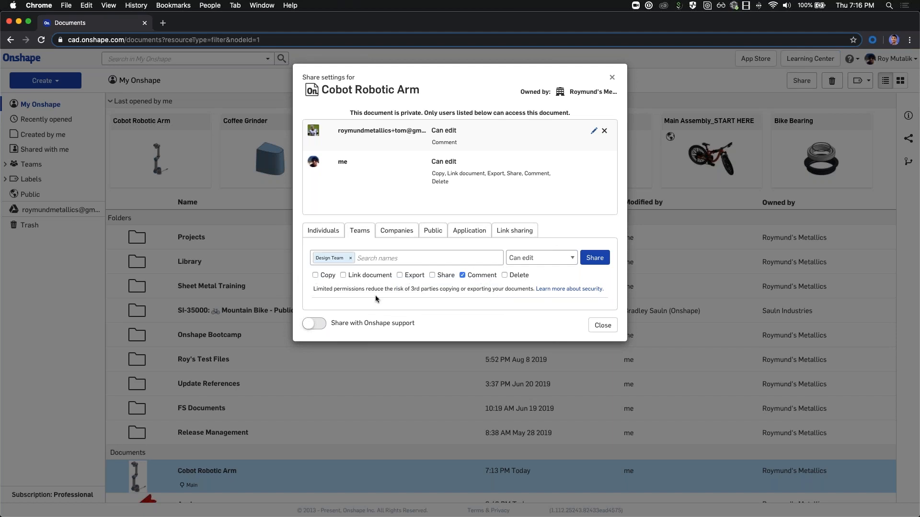
left_click(595, 258)
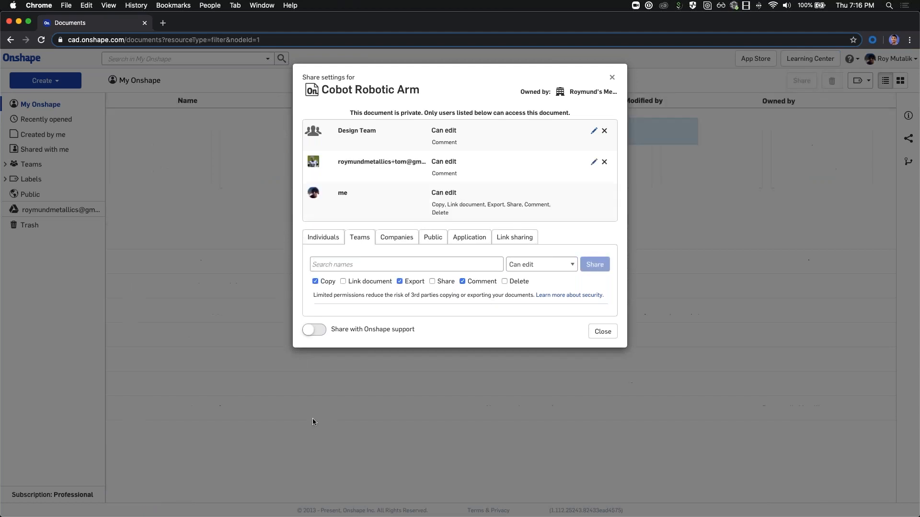
left_click(610, 78)
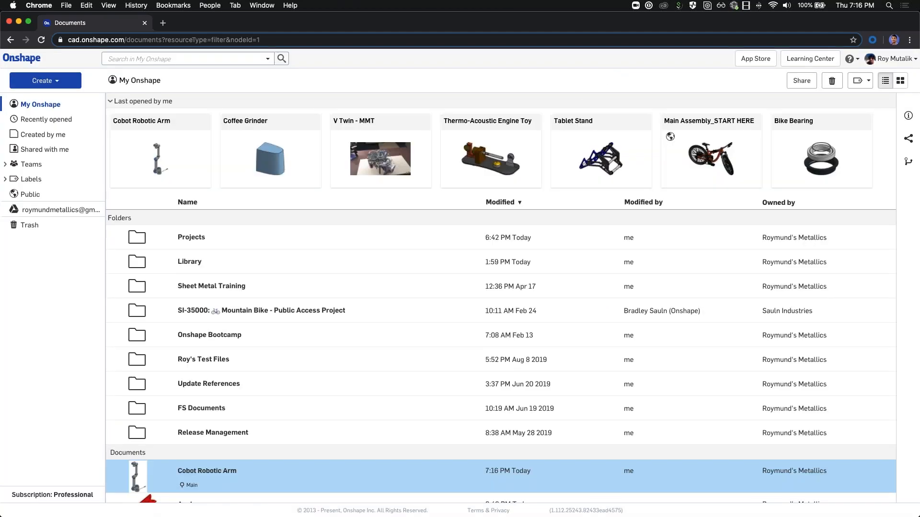
key("super+shift+n")
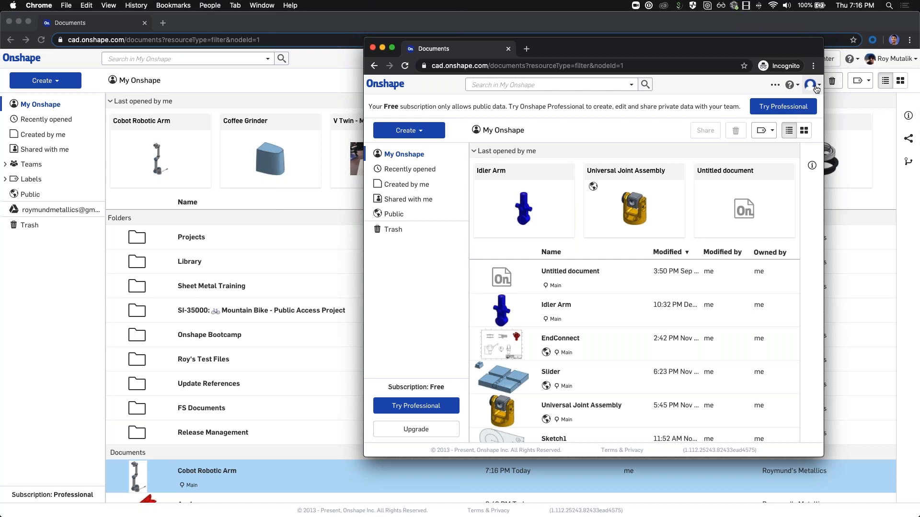
scroll(566, 380, "down", 2)
scroll(565, 413, "up", 2)
left_click(405, 66)
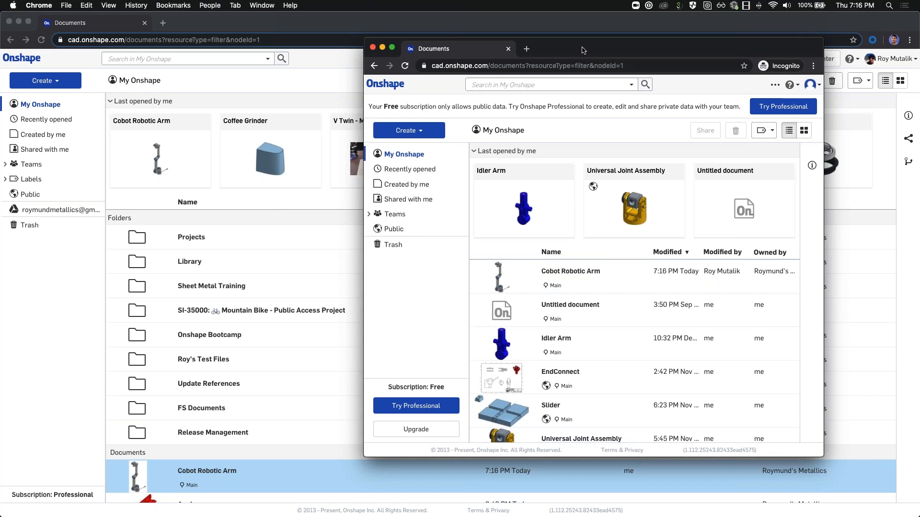
left_click_drag(582, 50, 0, 50)
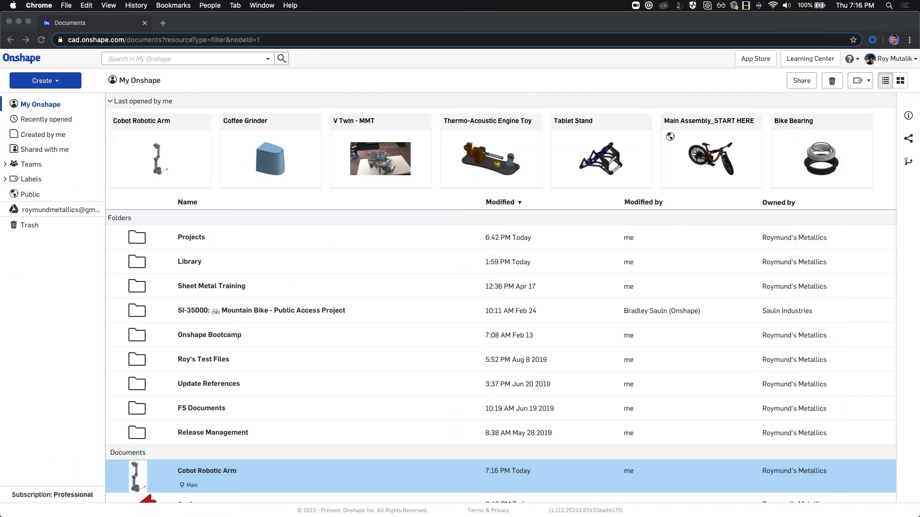
Step: Snap the main Onshape window to the left half and activate the assembly window
left_click(405, 81)
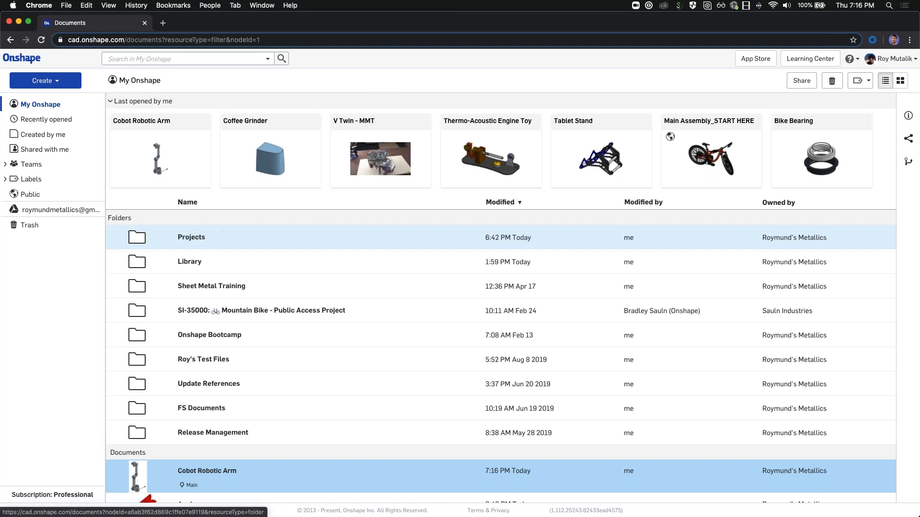
left_click(73, 82)
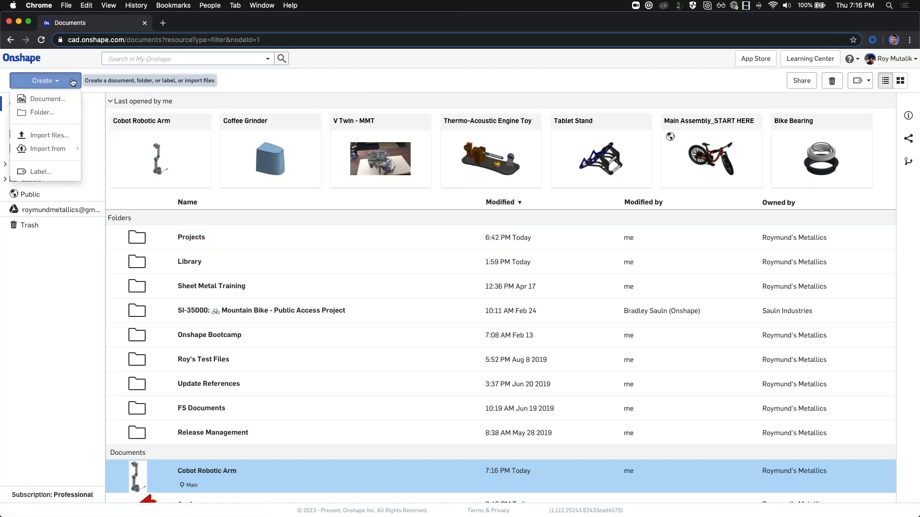
left_click(86, 319)
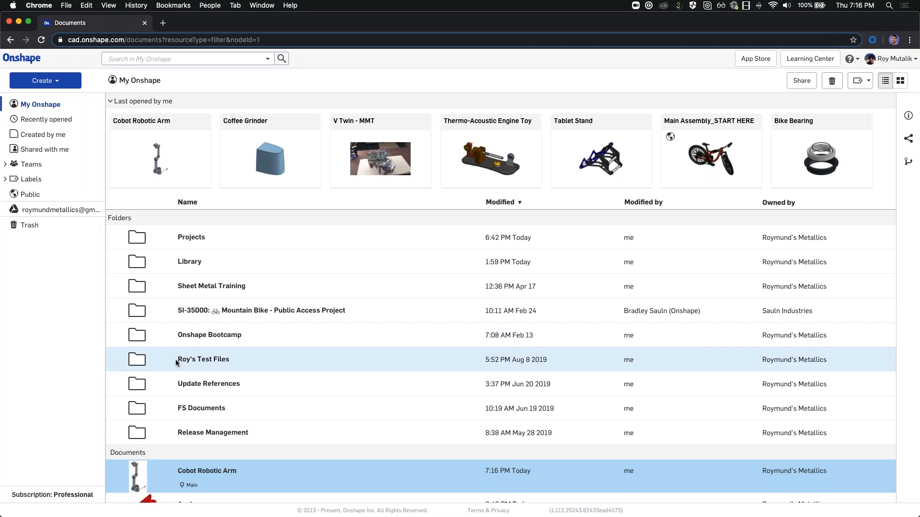
key("alt+super+Left")
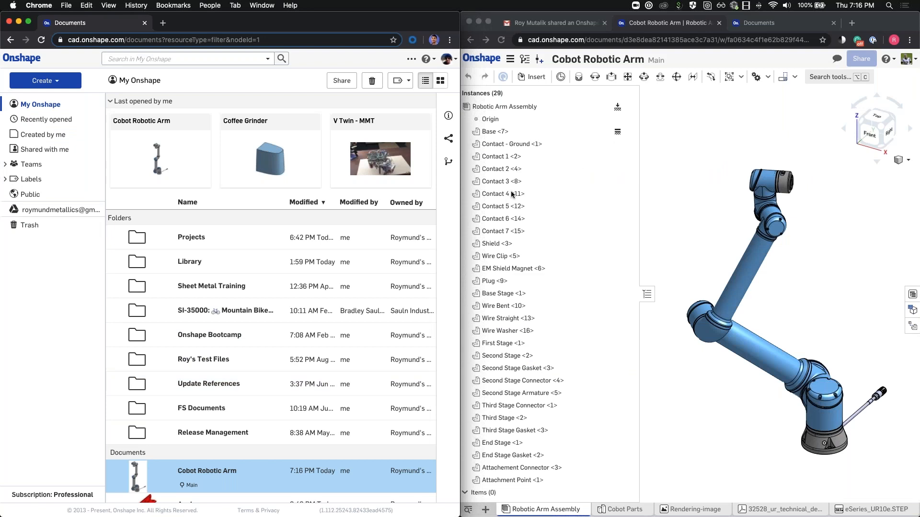
left_click(490, 61)
Step: Switch the other window to the documents list, select the Projects folder, and open its sharing
left_click(786, 30)
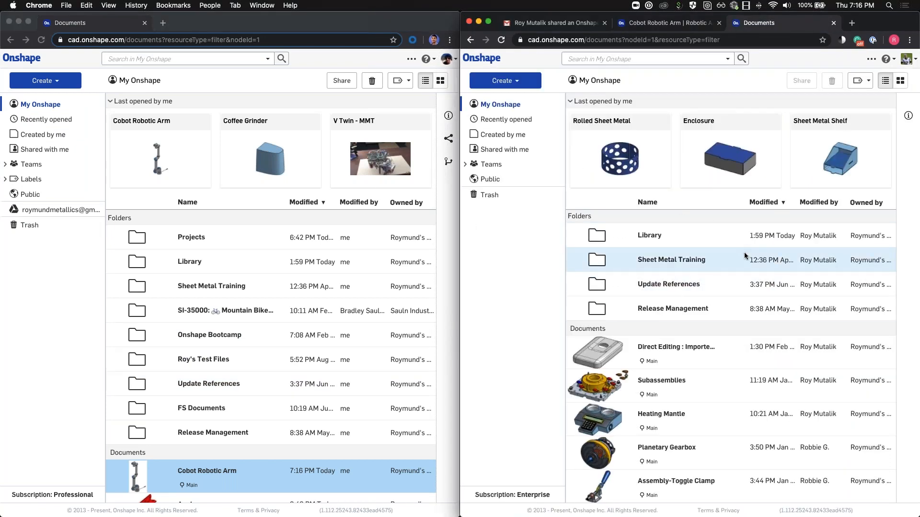
left_click(191, 238)
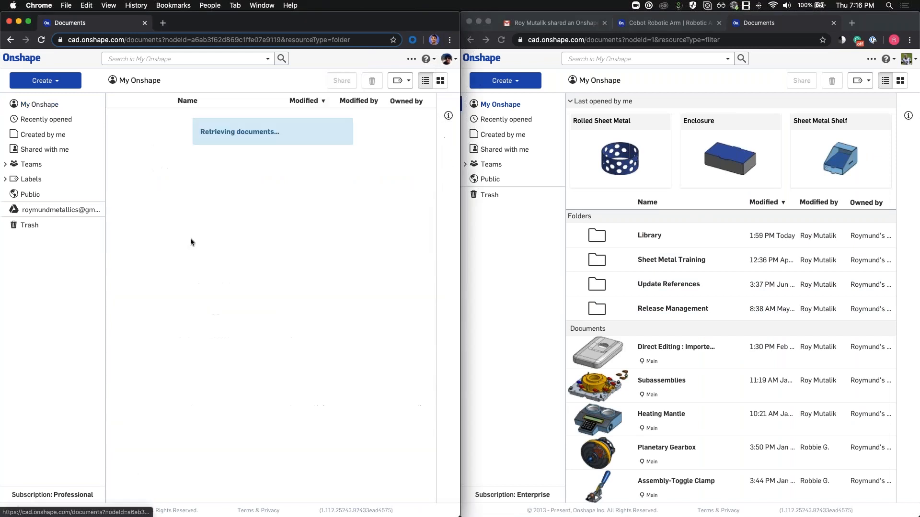
left_click(139, 80)
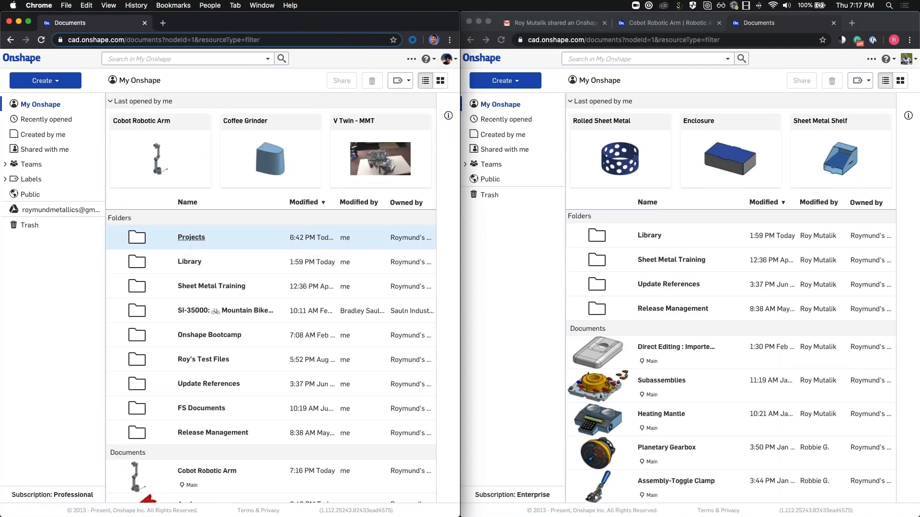
left_click(235, 247)
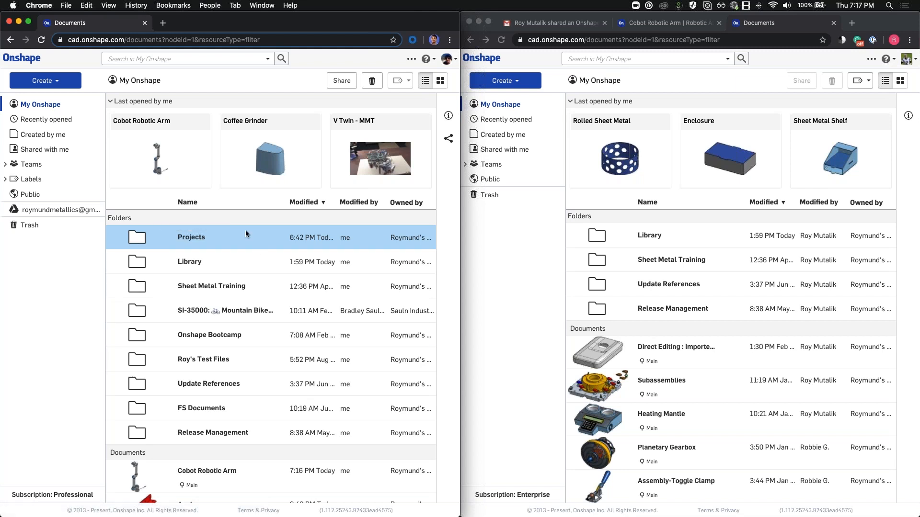
left_click(342, 81)
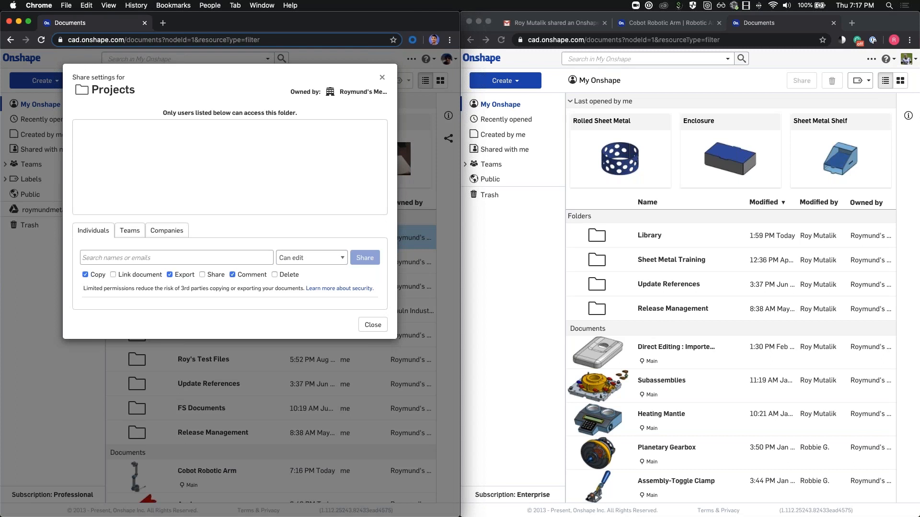
Step: Share the Projects folder with Design Team at Can edit, limited to commenting, then close
left_click(120, 258)
left_click(134, 244)
left_click(128, 231)
left_click(155, 256)
left_click(136, 300)
left_click(282, 210)
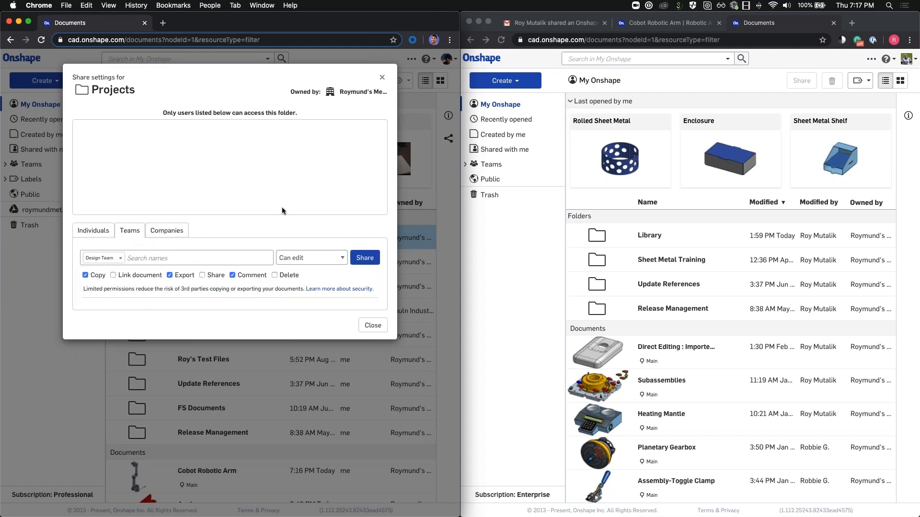
left_click(315, 259)
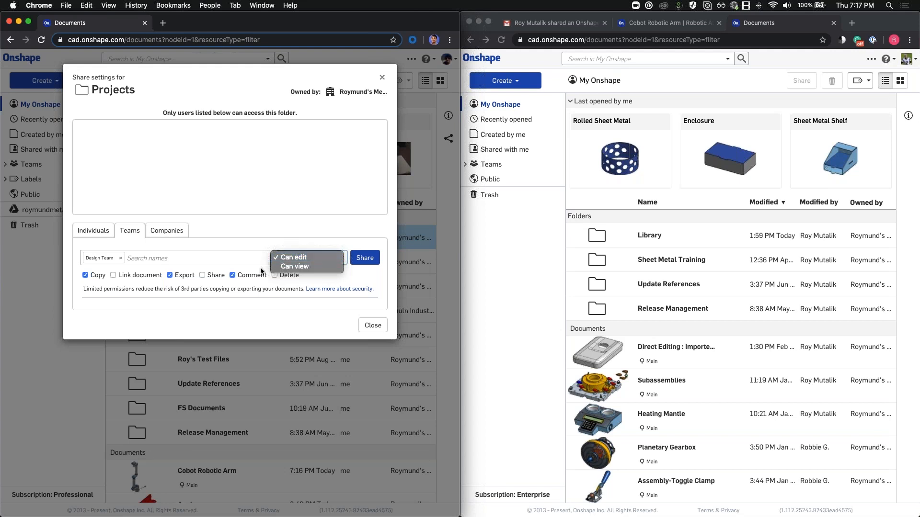
left_click(102, 275)
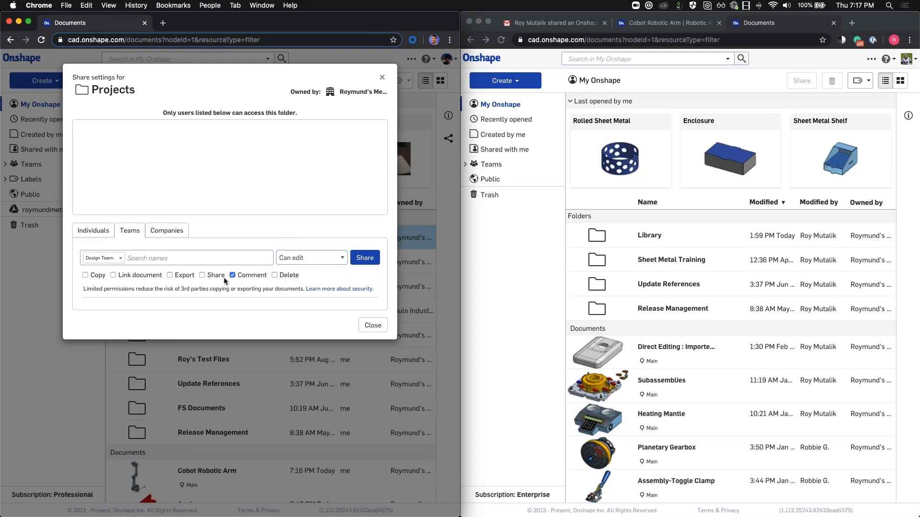
left_click(367, 257)
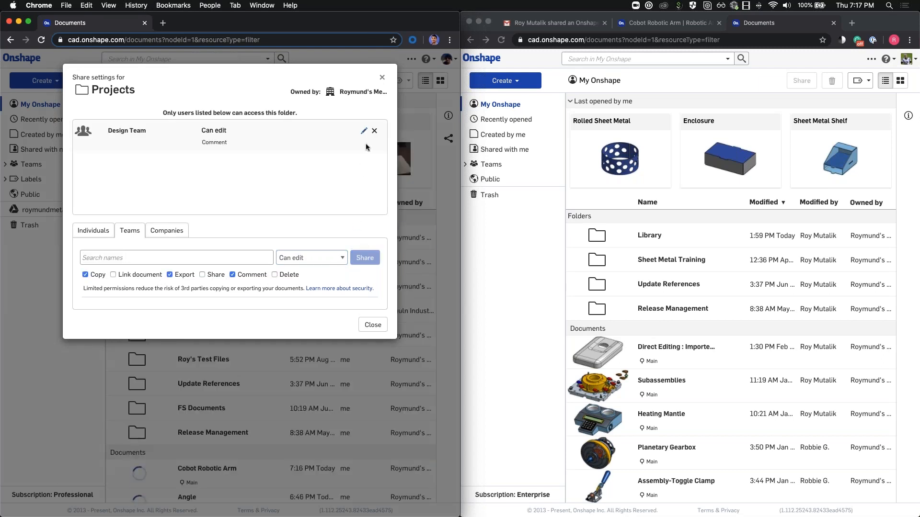
left_click(382, 79)
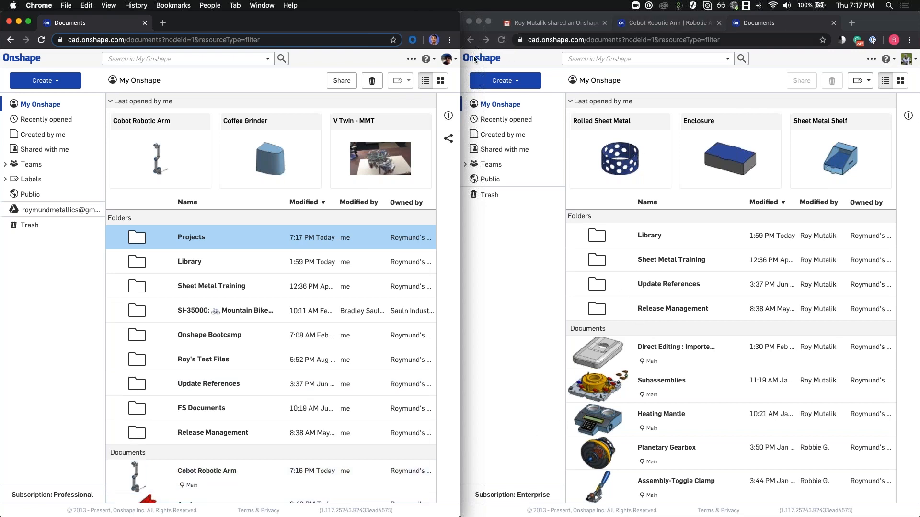
Step: Refresh the second account's documents list and bring up Cobot Robotic Arm's actions
left_click(510, 60)
left_click(502, 41)
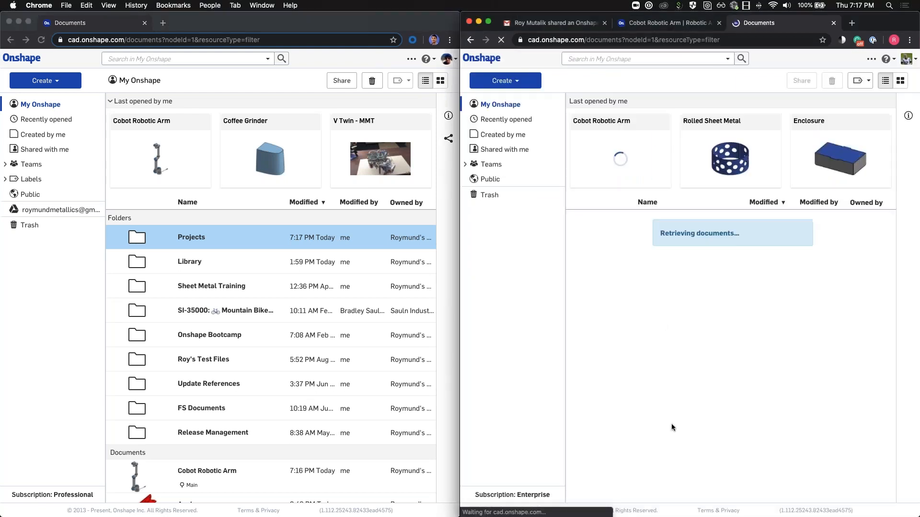
right_click(225, 476)
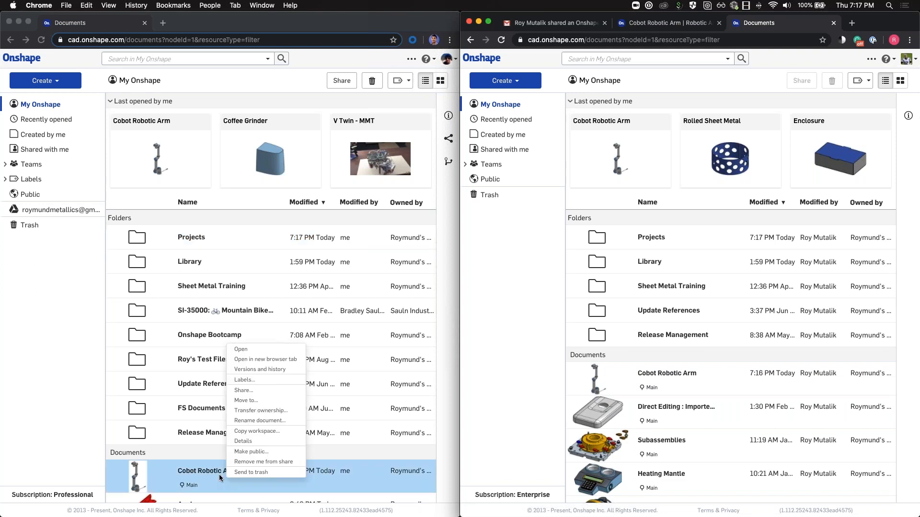
Step: Remove the individual collaborator and the Design Team from Cobot Robotic Arm's sharing, then close it
left_click(246, 392)
left_click(245, 391)
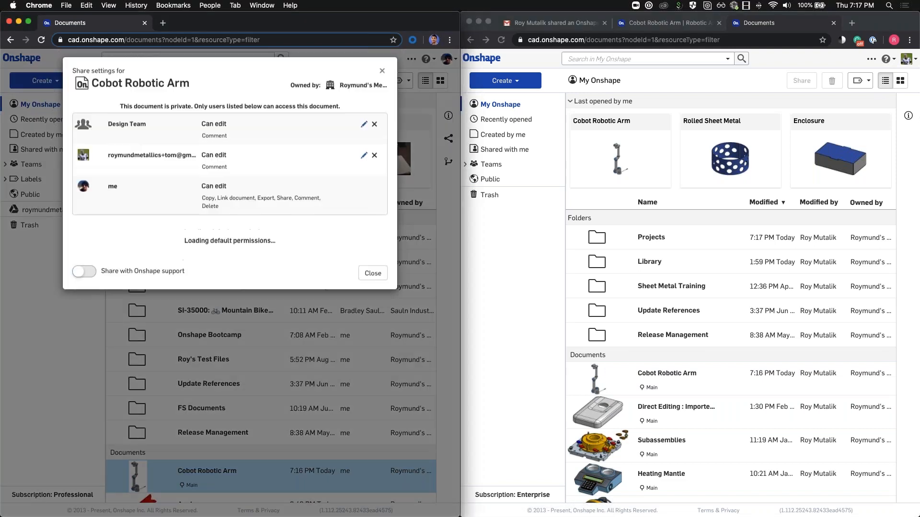
left_click(375, 163)
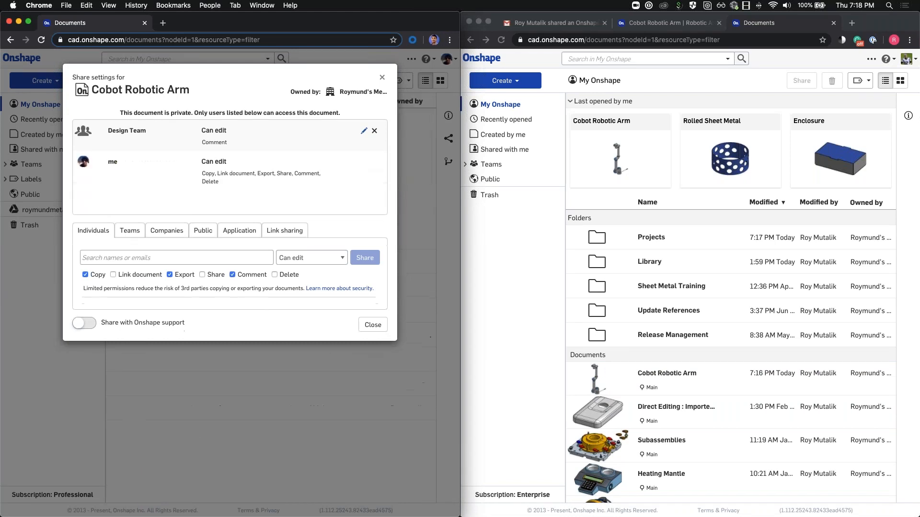
left_click(375, 131)
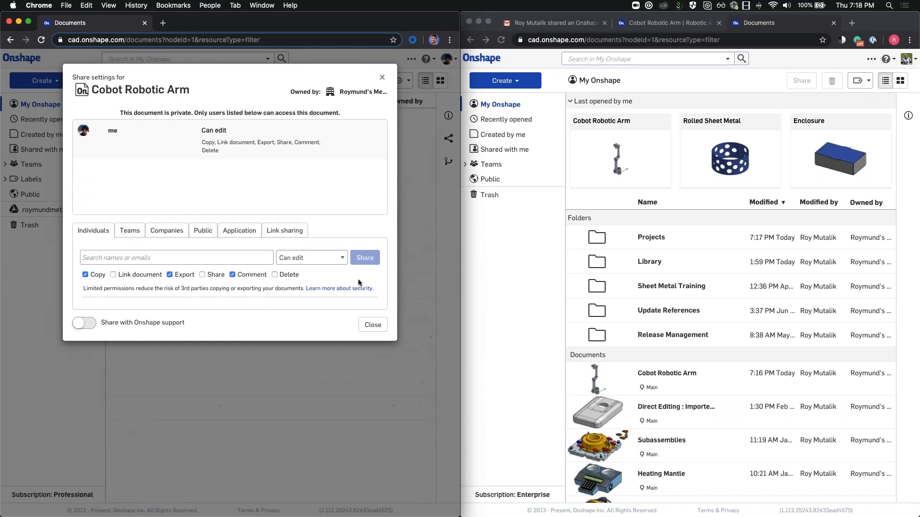
left_click(367, 326)
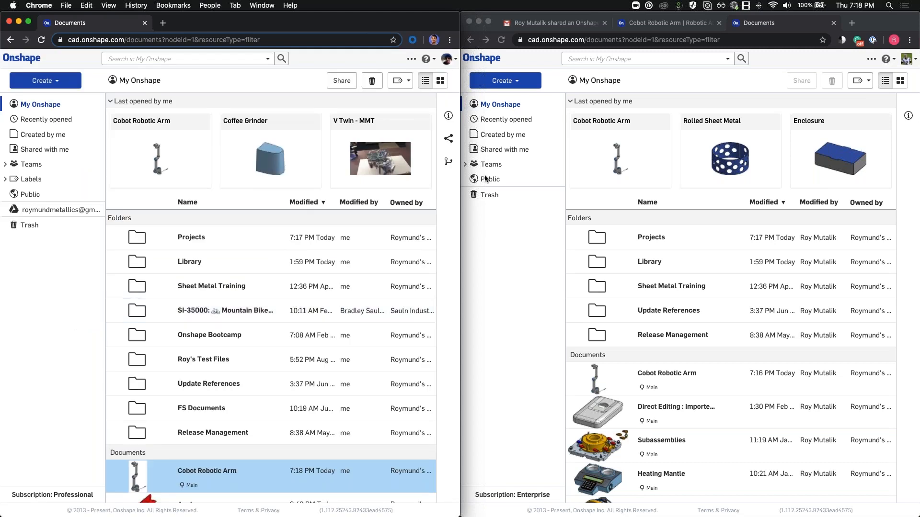
Step: Drag Cobot Robotic Arm into the Projects folder and show Projects' contents in the second window
left_click(502, 39)
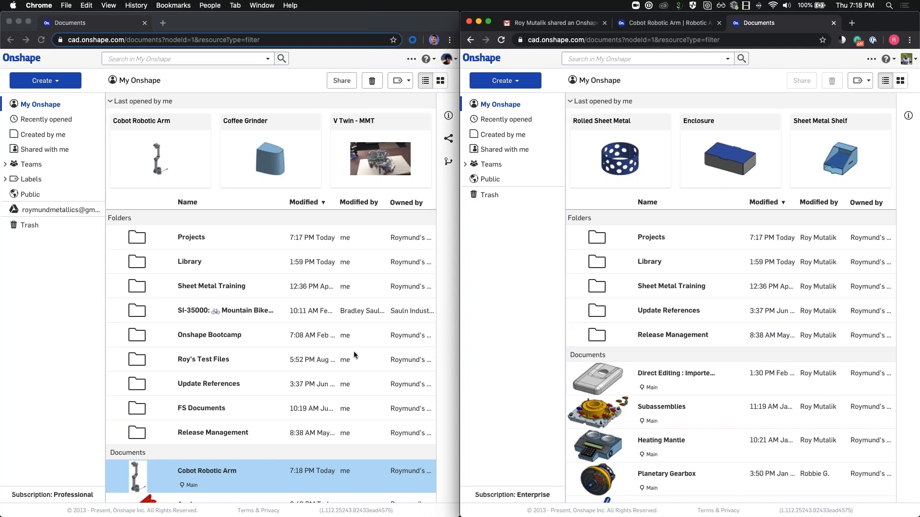
left_click(171, 476)
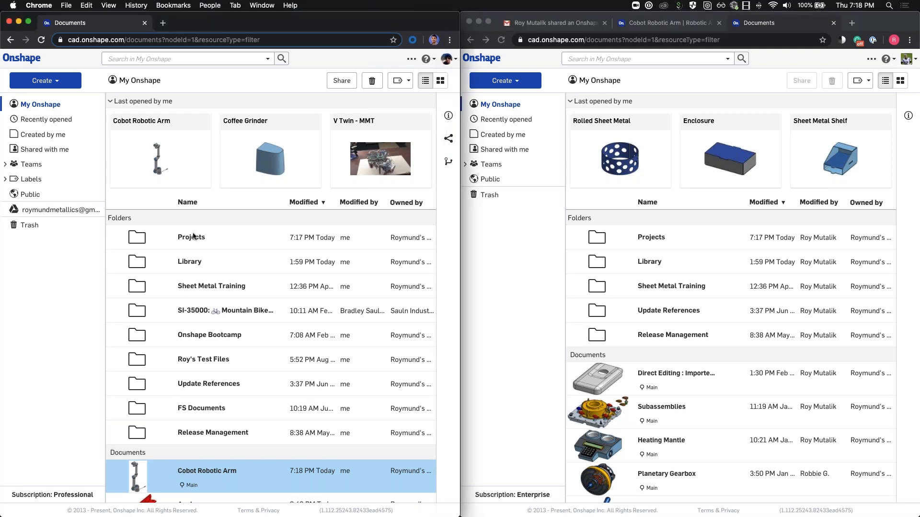
scroll(168, 389, "down", 1)
left_click_drag(196, 459, 194, 228)
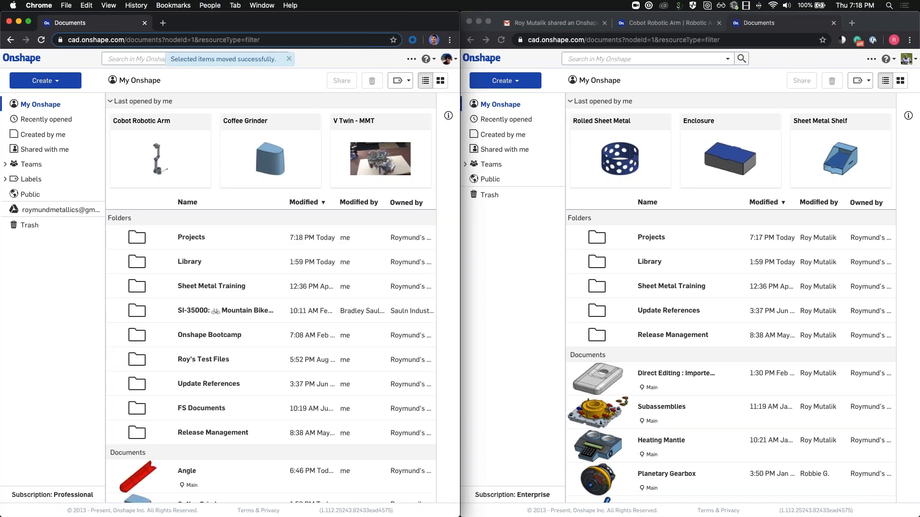
double_click(638, 243)
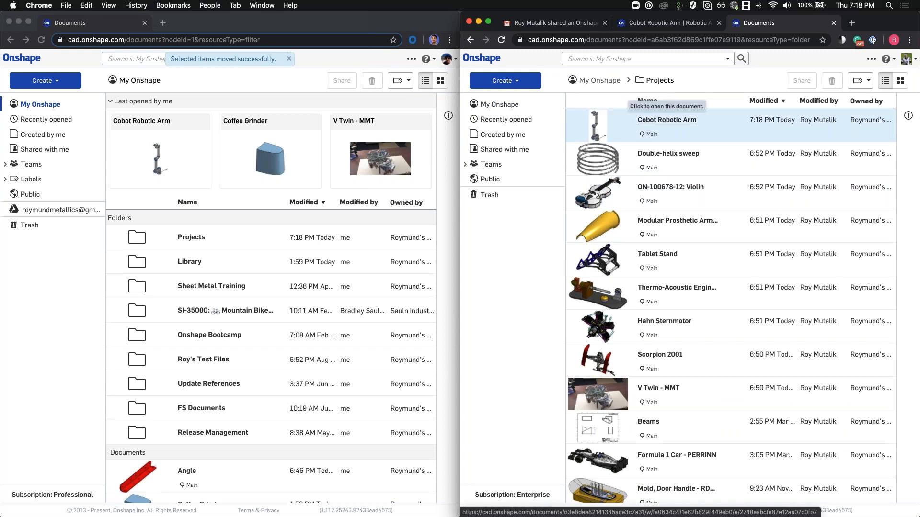
left_click(289, 59)
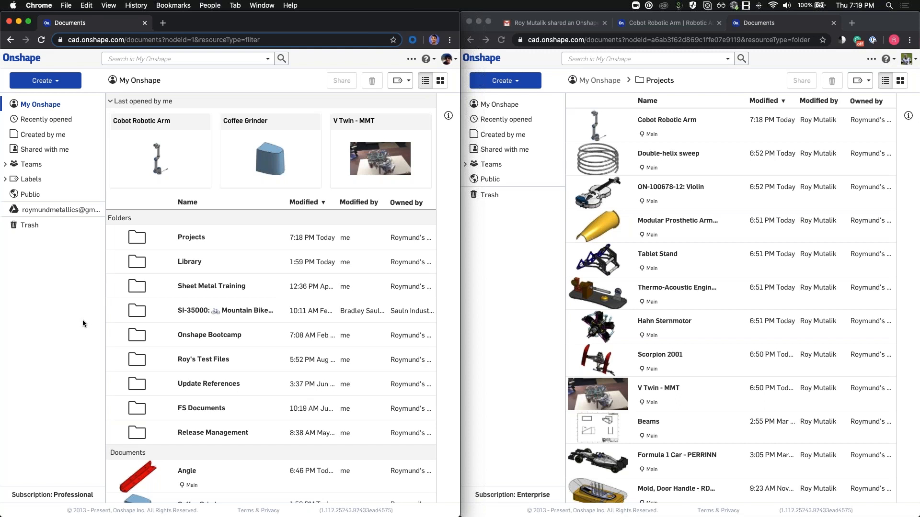
Step: Maximize the left Chrome window to full screen with Alt+Super+F
key("alt+super+f")
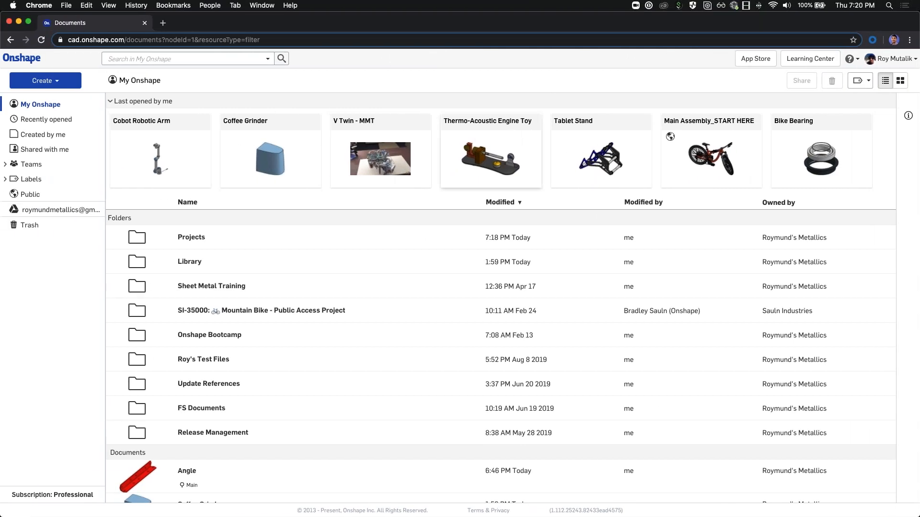
Step: Open Cobot Robotic Arm in the half-screen left window and in the right window
left_click(142, 121)
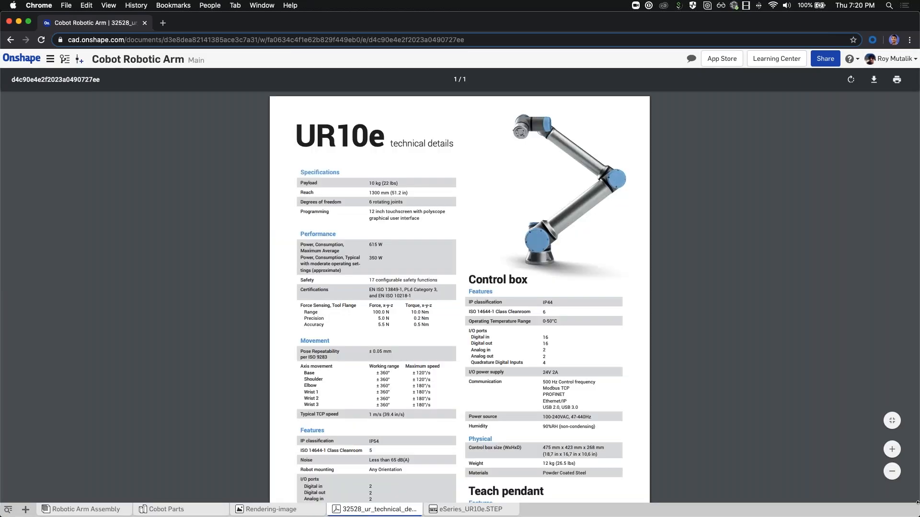
key("ctrl+alt+Left")
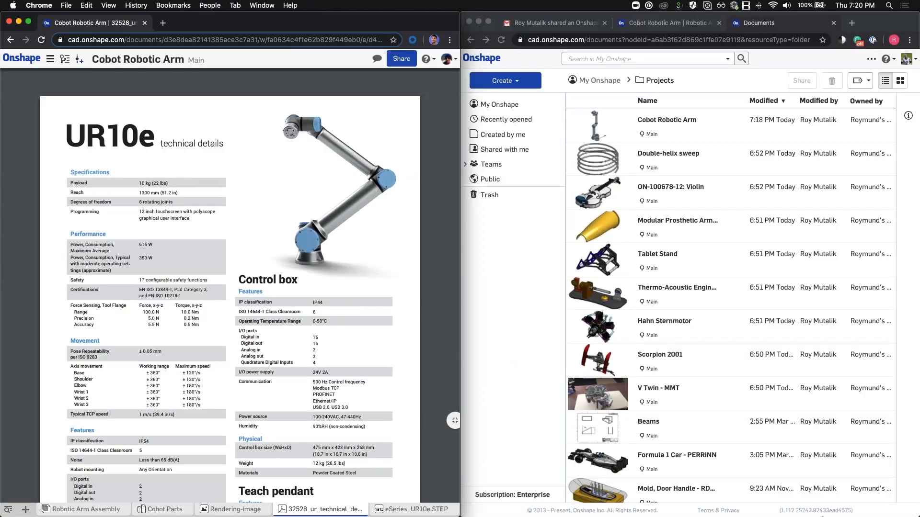
left_click(683, 120)
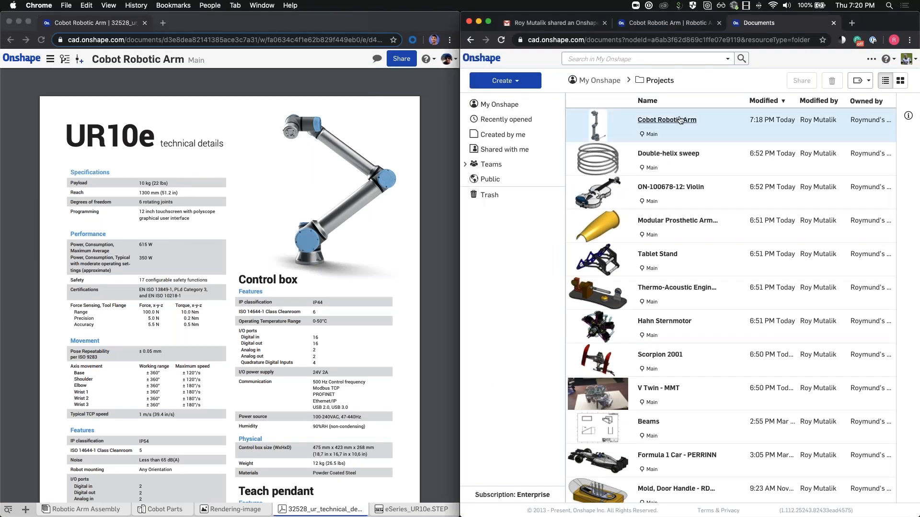
Step: Switch the left window to the Robotic Arm Assembly and bring up its comments
left_click(72, 511)
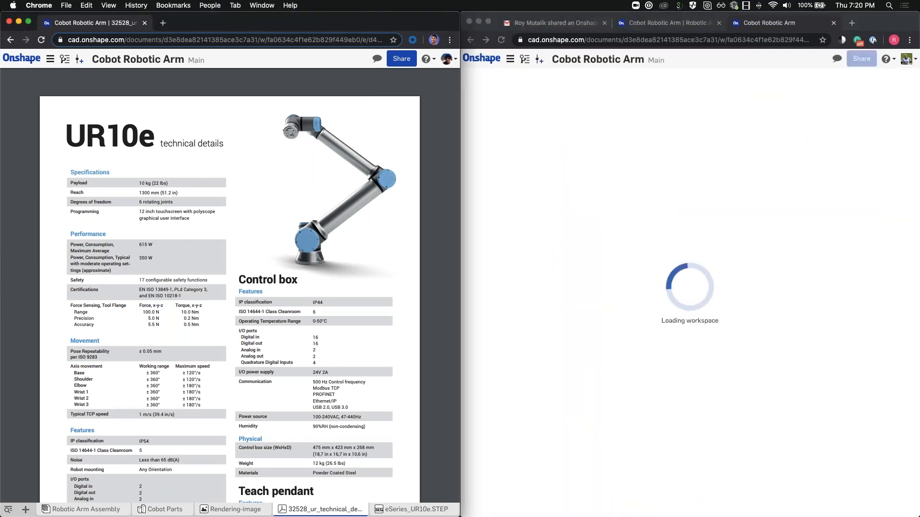
left_click(60, 511)
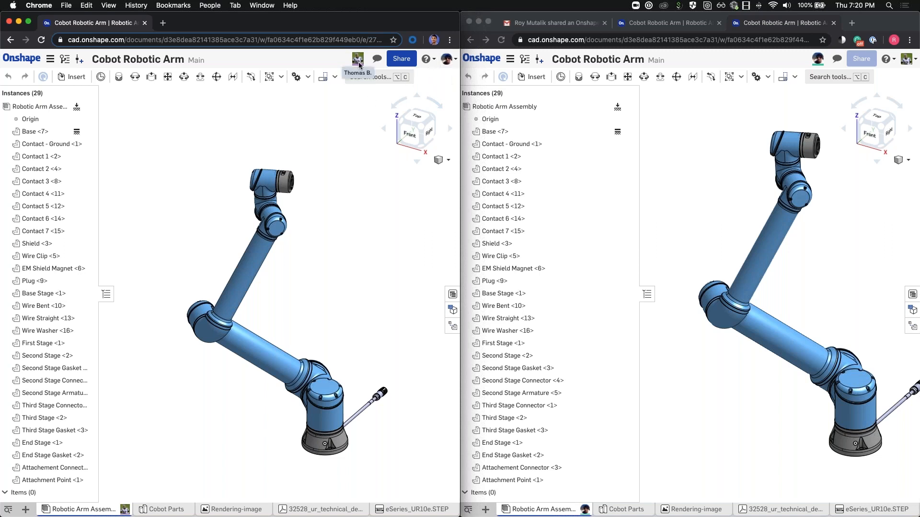
left_click(690, 134)
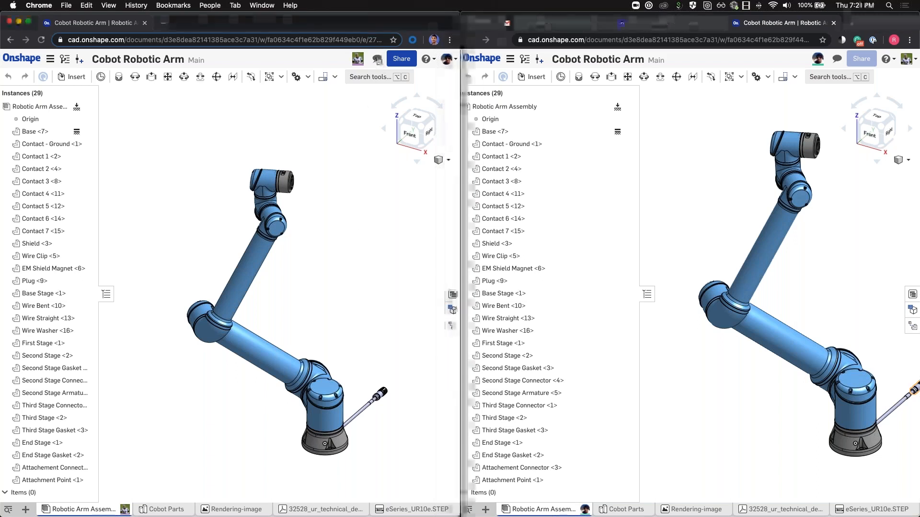
left_click(378, 59)
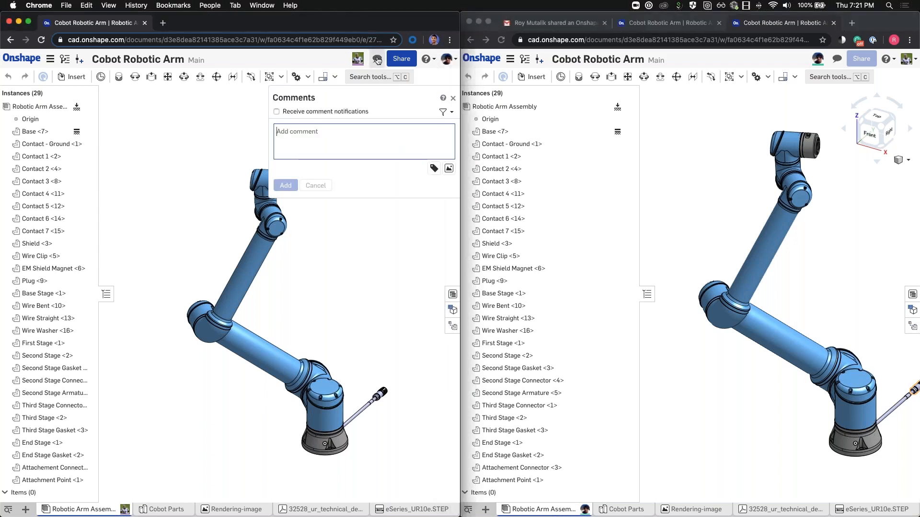
Step: Write a comment mentioning the collaborator: 'Maybe we need to change the color of the second stage?'
left_click(359, 61)
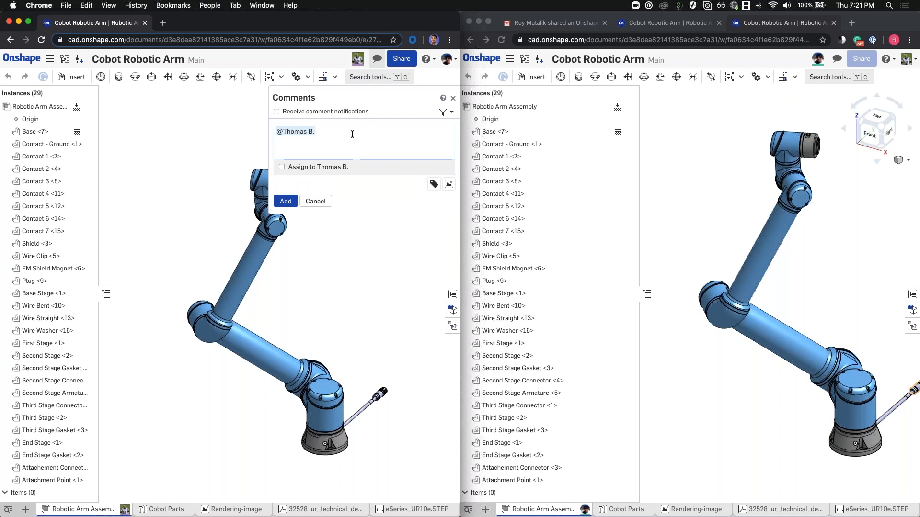
type("Maybe we need to change the color of the second stage?")
Step: Tag the Second Stage face, assign the comment to the teammate, post it and close Comments
right_click_drag(324, 289, 349, 346)
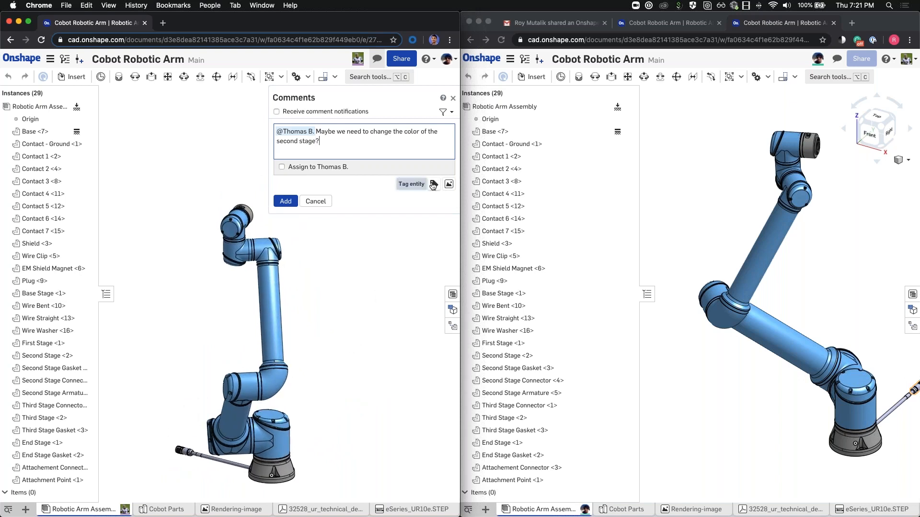
left_click(433, 184)
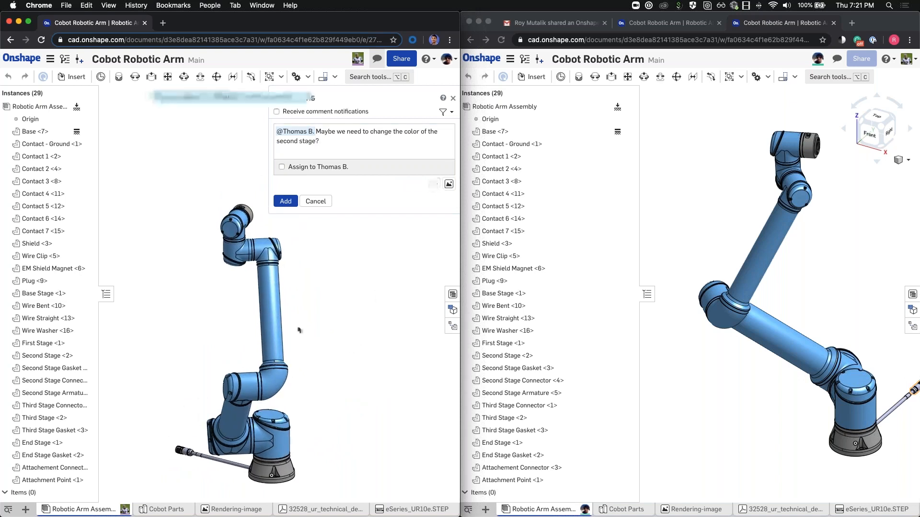
left_click(272, 309)
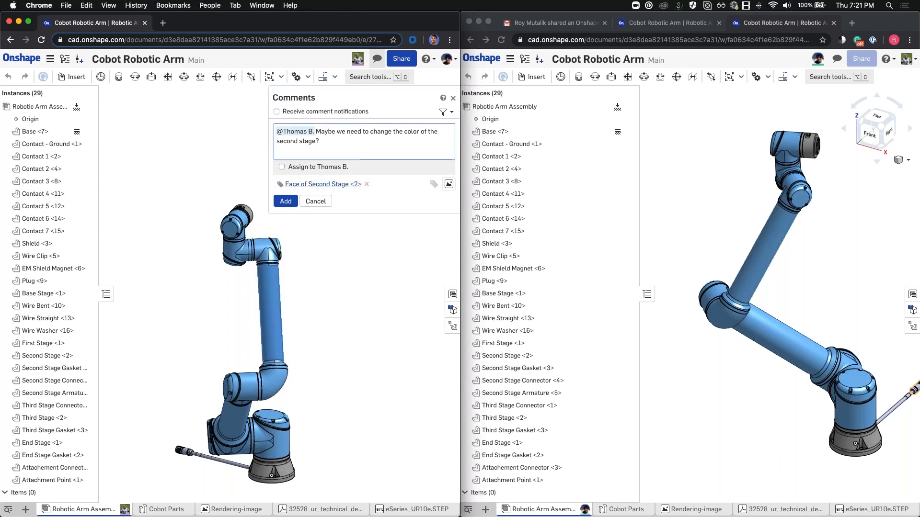
left_click(281, 167)
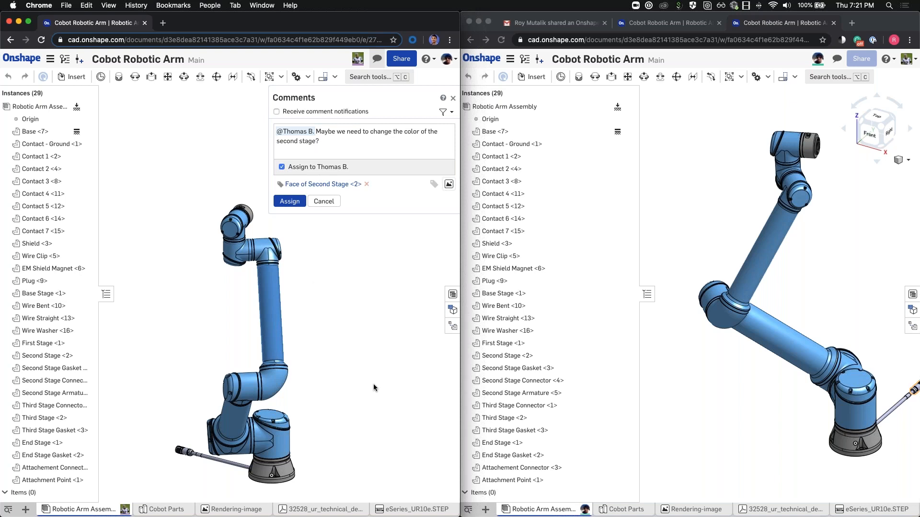
left_click(284, 202)
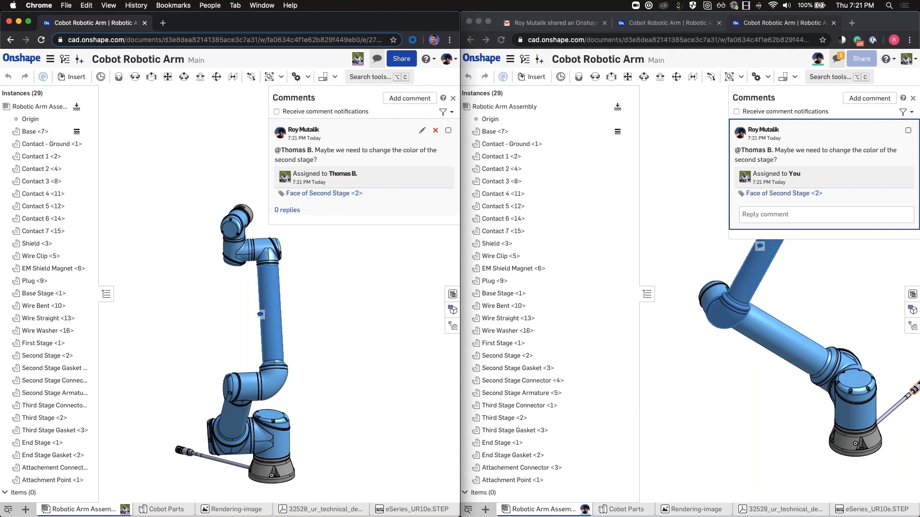
left_click(453, 99)
Step: Jump to the tagged Second Stage face and open Second Stage in the Cobot Parts part studio
middle_click_drag(764, 300, 776, 382)
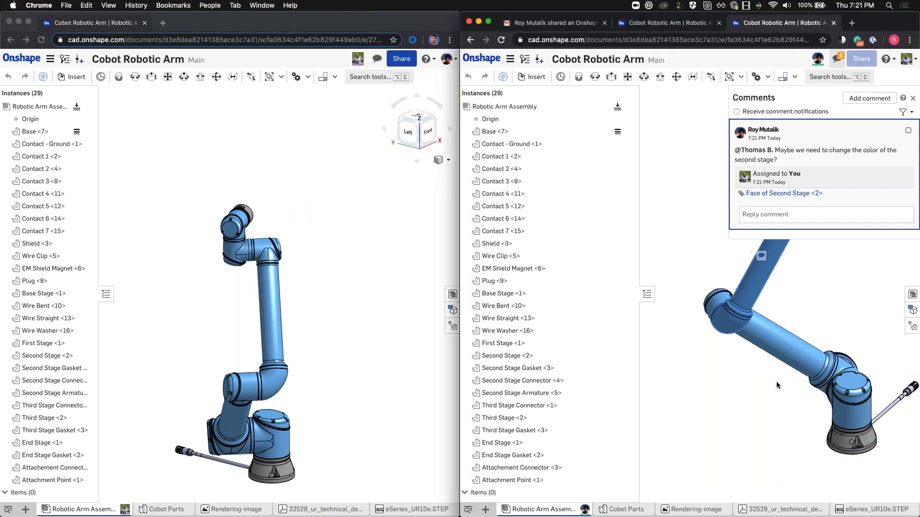
left_click(772, 194)
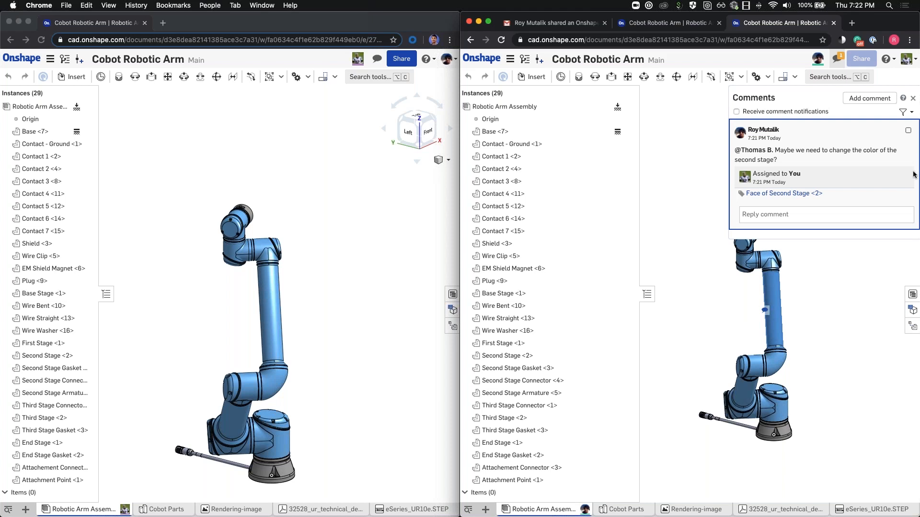
left_click(913, 100)
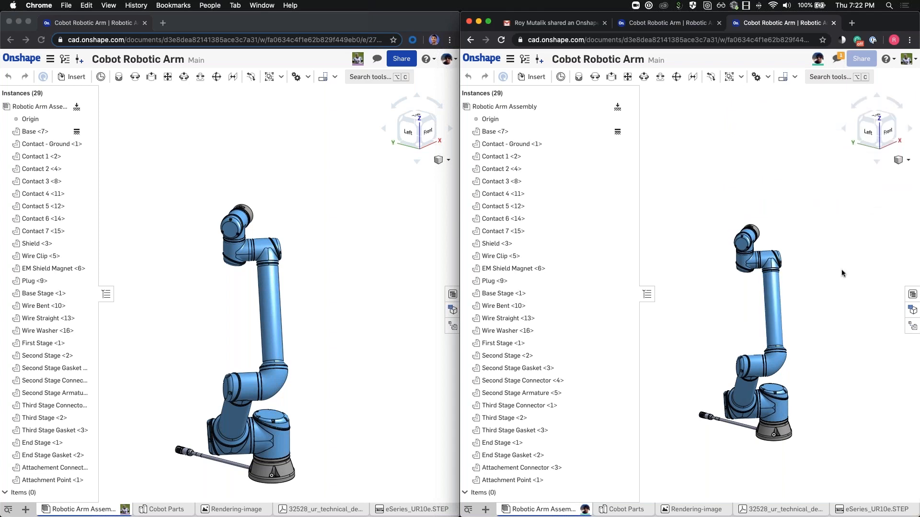
left_click(774, 301)
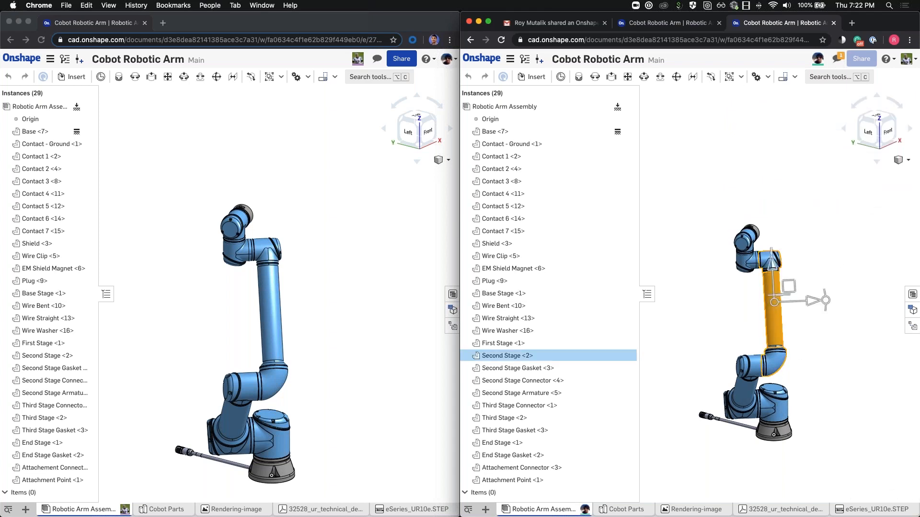
right_click(547, 358)
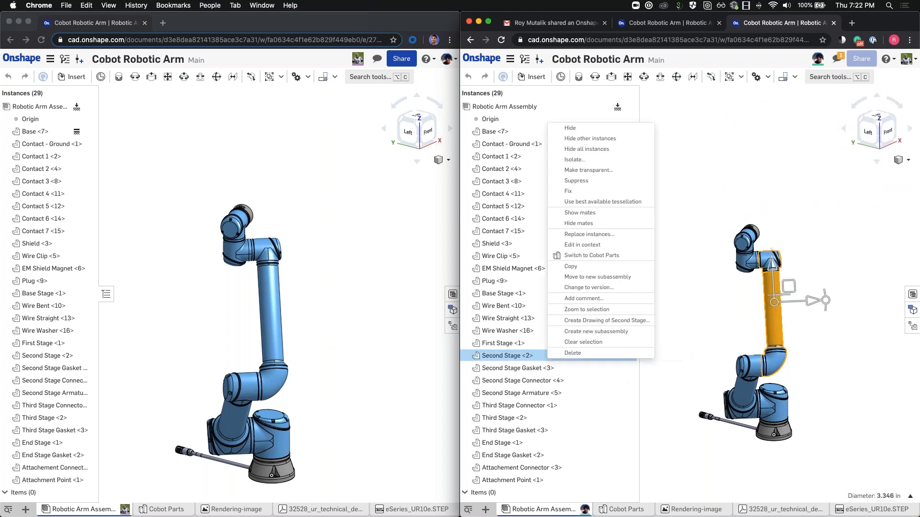
left_click(596, 258)
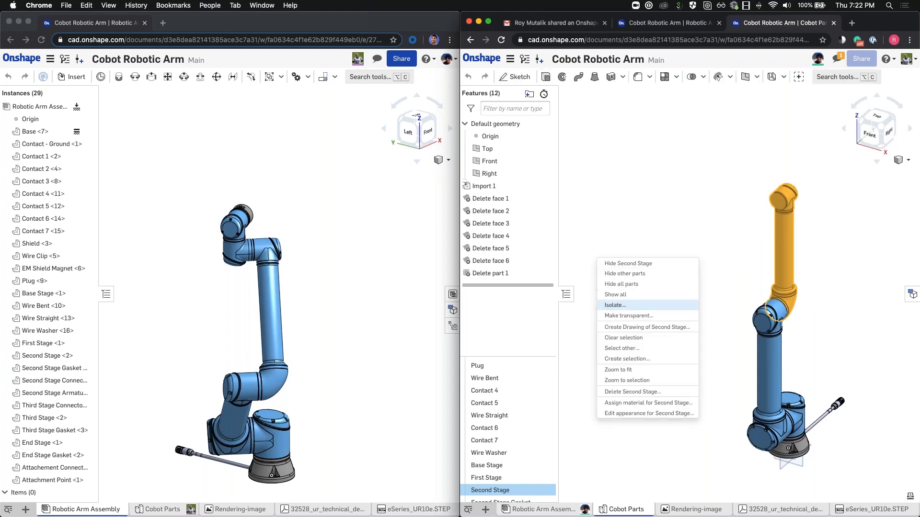
Step: Isolate the Second Stage part and apply the green 5FA73D appearance to it
left_click(633, 274)
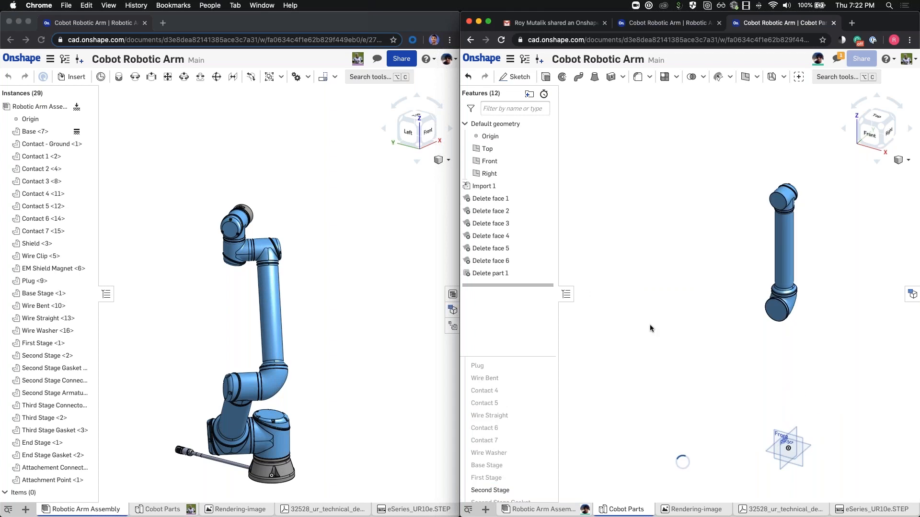
right_click(509, 491)
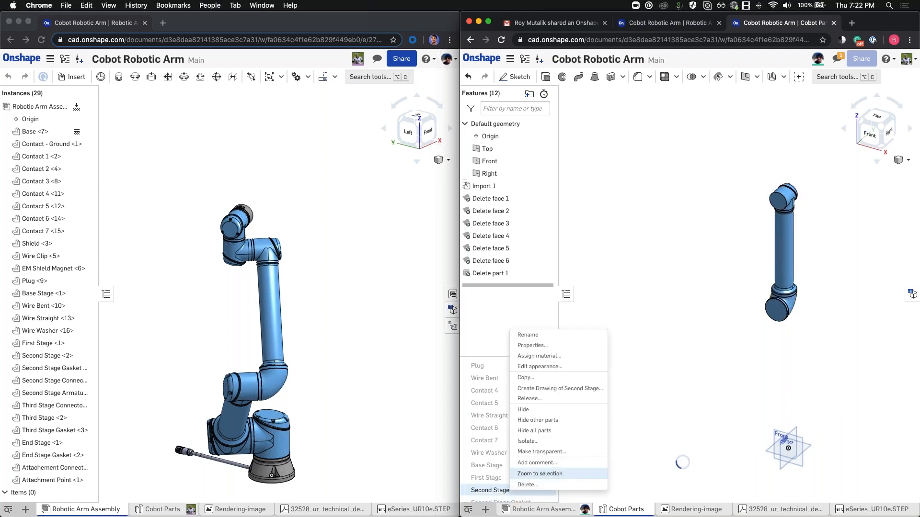
left_click(538, 368)
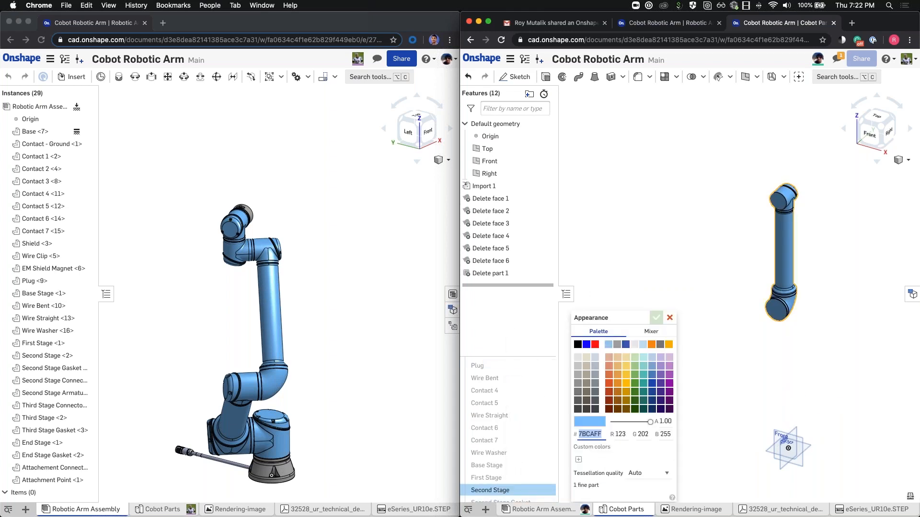
left_click(635, 383)
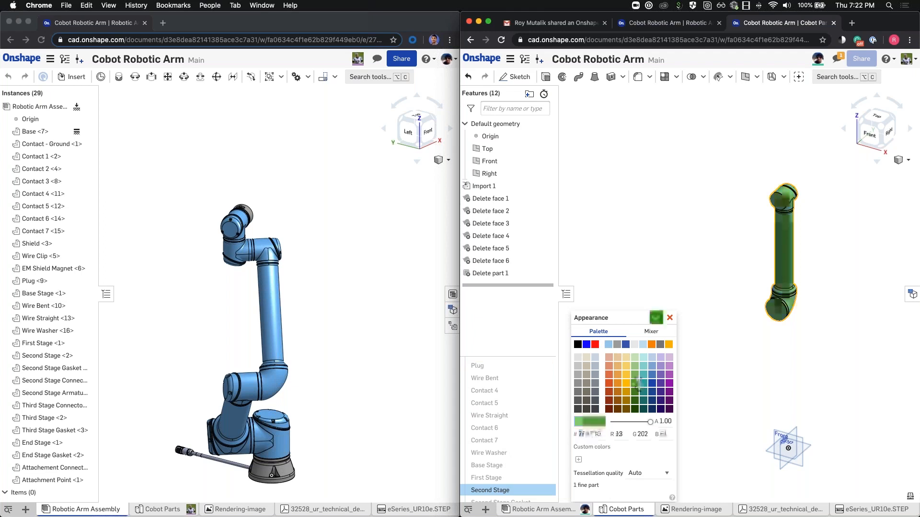
left_click(655, 317)
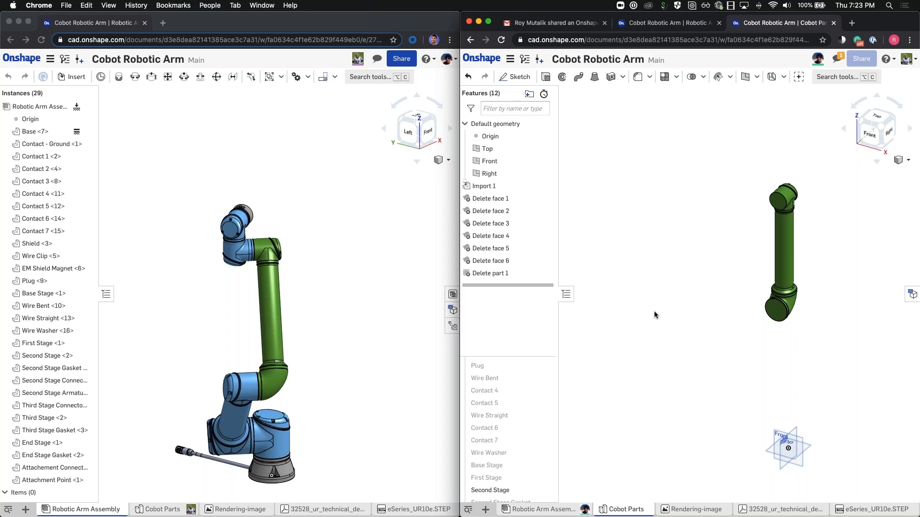
Step: Mark the second-stage colour-change comment resolved and close the Comments panel
left_click(838, 62)
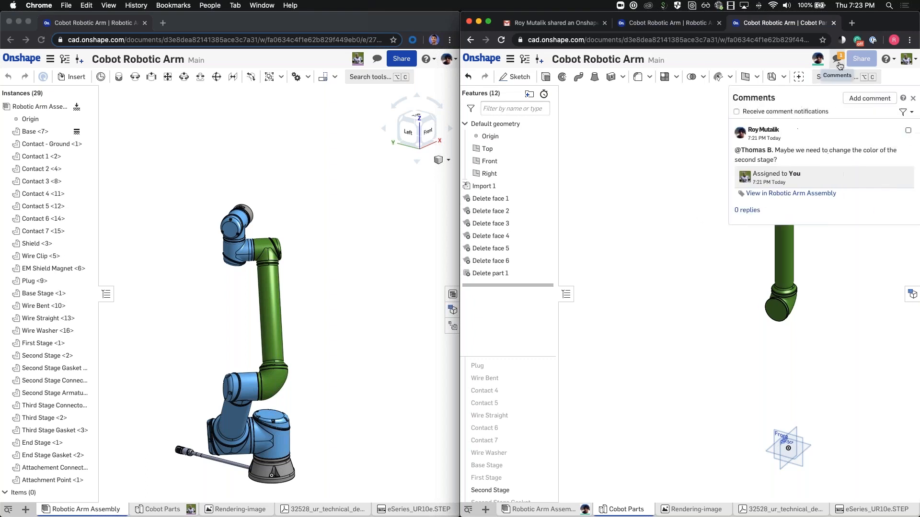
left_click(907, 130)
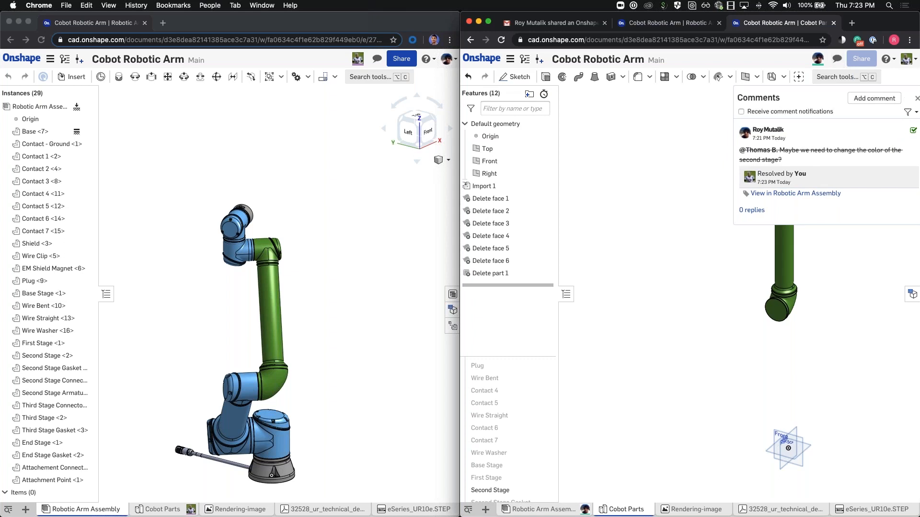
left_click(913, 98)
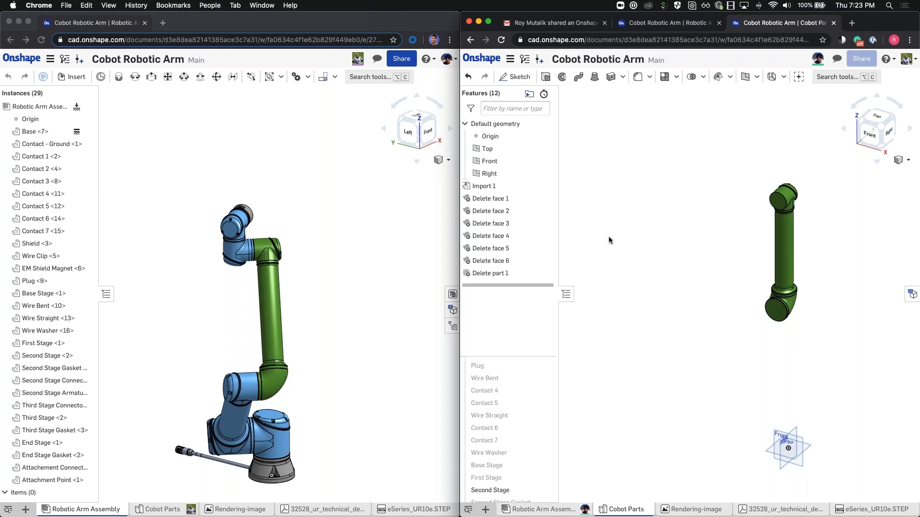
Step: Follow the collaborator from the left window, then orbit the right view and select the arm's top circular face
left_click(317, 162)
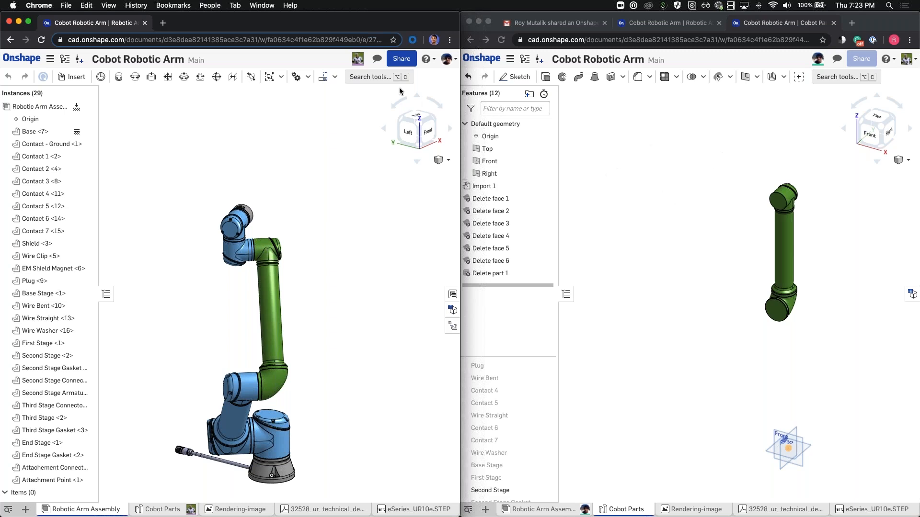
left_click(359, 60)
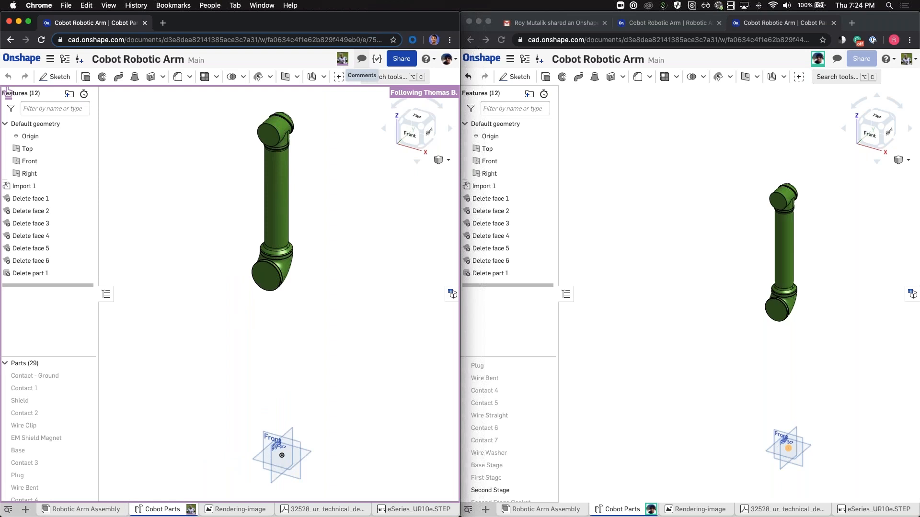
left_click(691, 152)
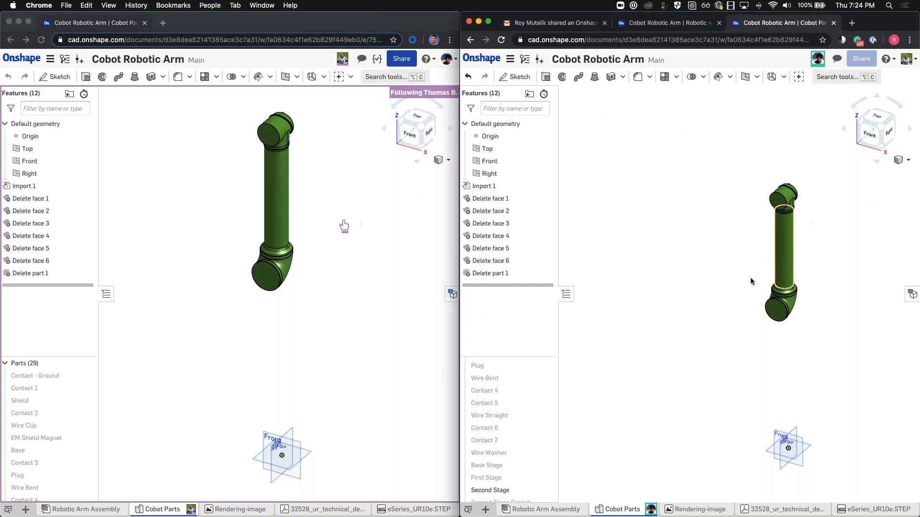
scroll(790, 189, "up", 3)
scroll(786, 208, "down", 3)
right_click_drag(784, 233, 759, 254)
scroll(790, 211, "up", 5)
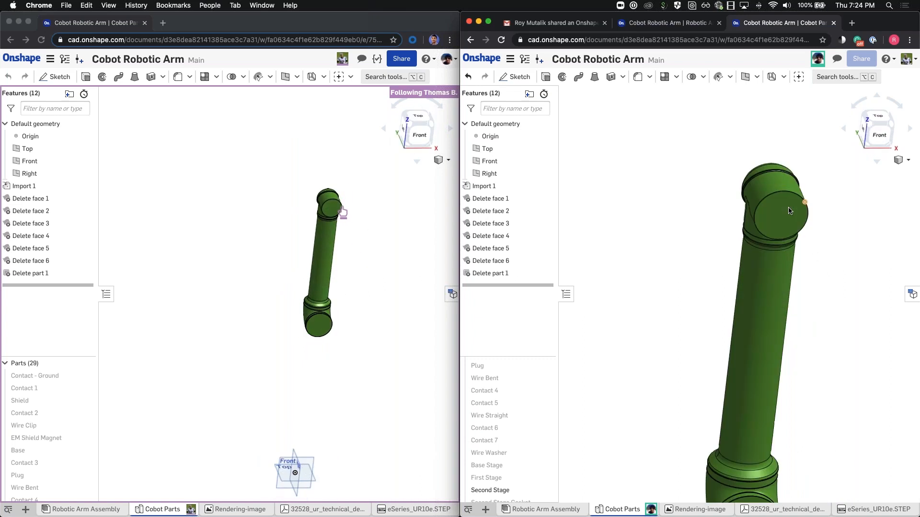
left_click(789, 211)
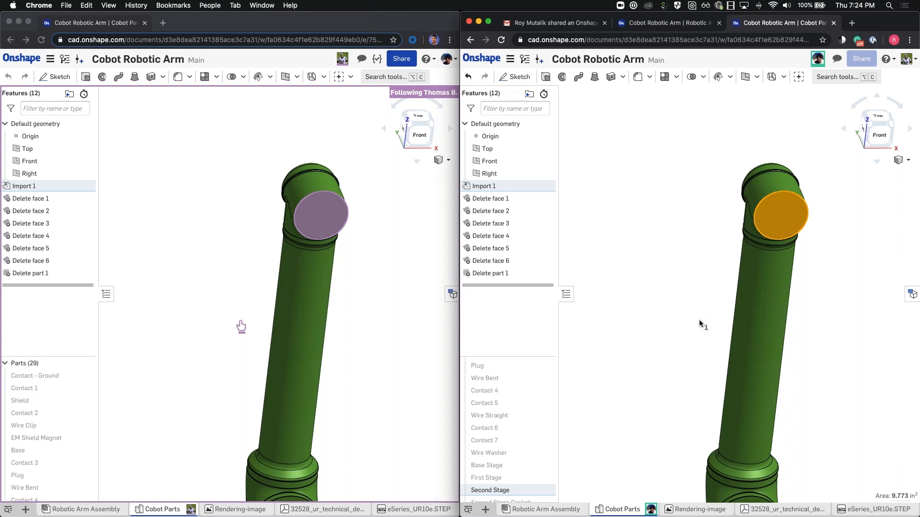
left_click(693, 230)
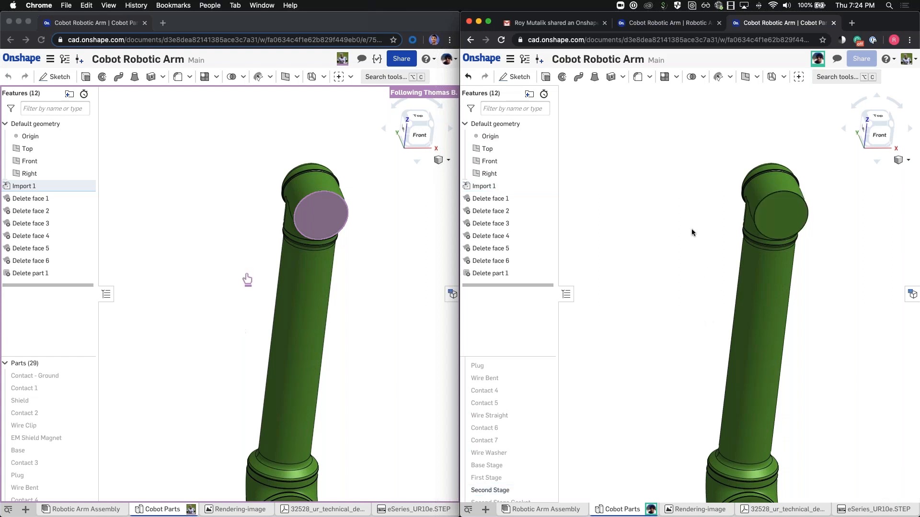
Step: In the Robotic Arm Assembly, select Second Stage and swing it upright about its joint
left_click(562, 513)
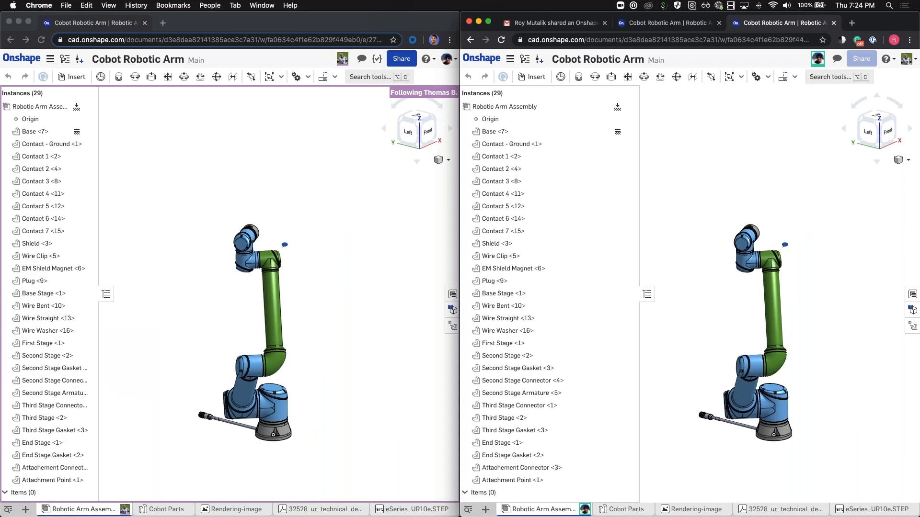
left_click(527, 269)
right_click_drag(712, 328, 795, 285)
left_click(795, 284)
left_click(773, 302)
right_click_drag(820, 330, 745, 309)
left_click_drag(745, 309, 701, 283)
right_click_drag(816, 285, 836, 292)
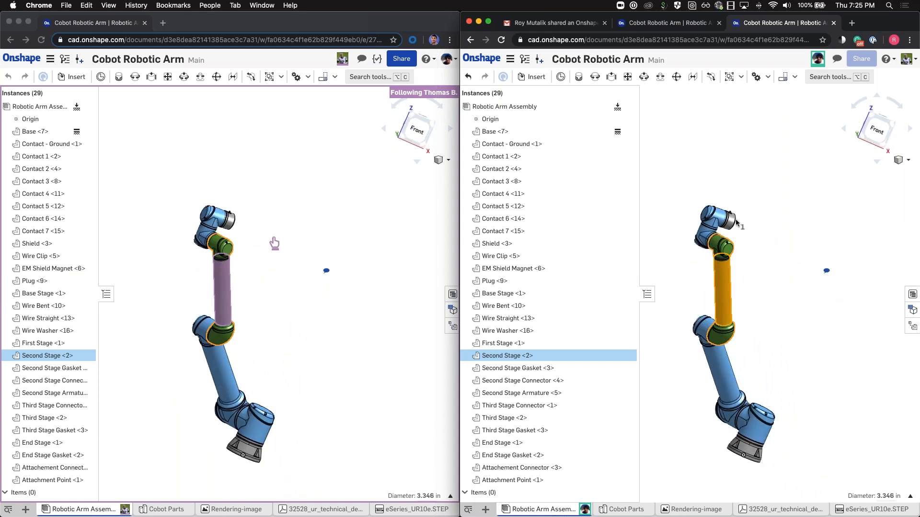
Step: Add First Stage, swing both links into a near-upright pose, then stop following the collaborator
left_click(726, 376)
left_click(689, 392)
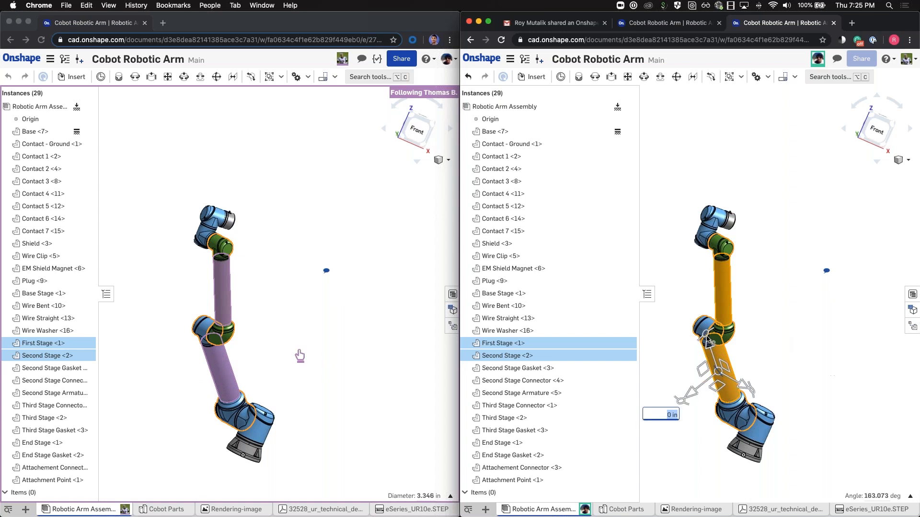
left_click_drag(724, 352, 698, 350)
right_click_drag(698, 350, 751, 370)
left_click(707, 289)
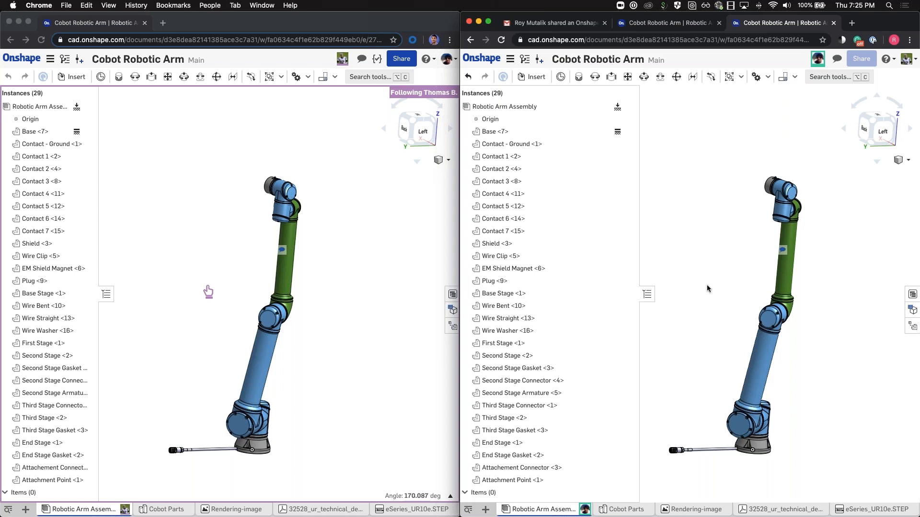
left_click(364, 165)
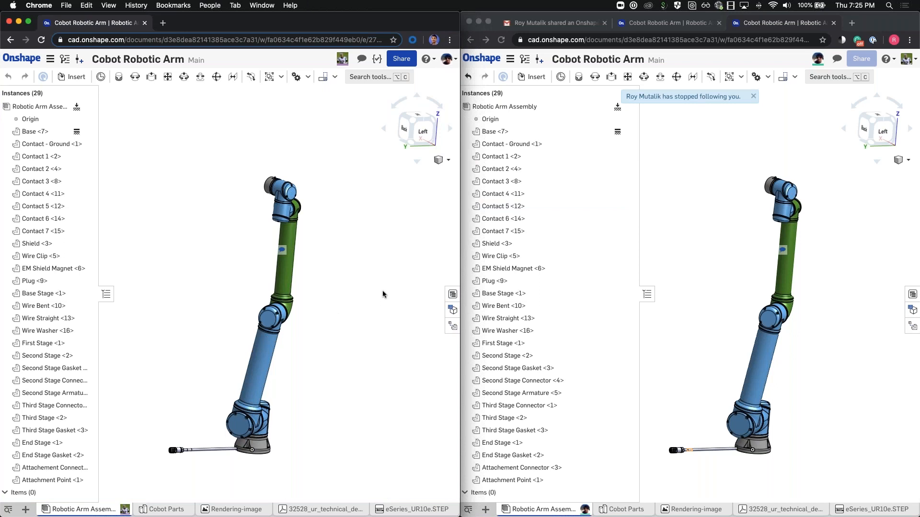
Step: Turn on view-only link sharing for Cobot Robotic Arm
key("ctrl+alt+Return")
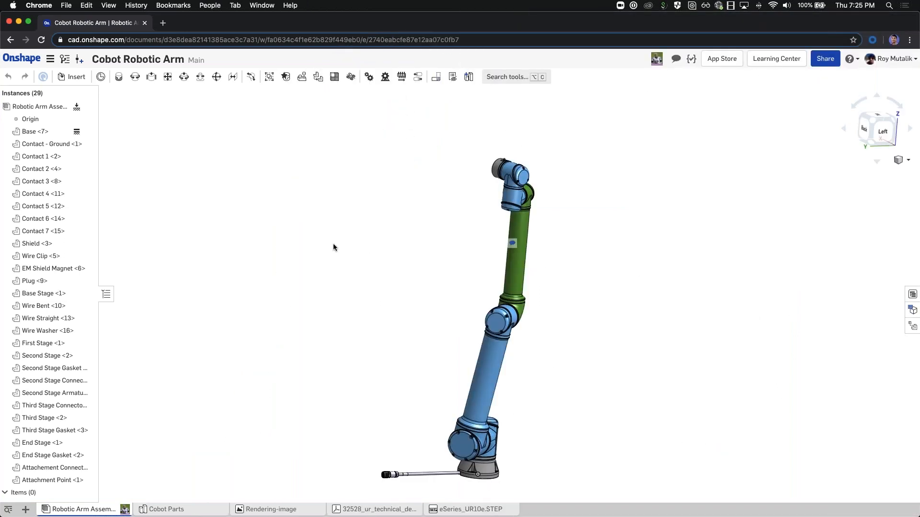
middle_click_drag(334, 247, 330, 214)
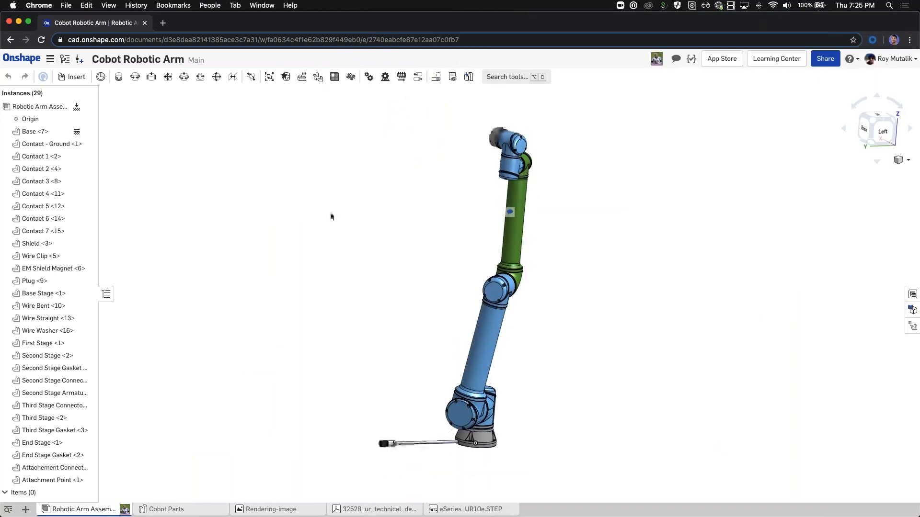
left_click(825, 59)
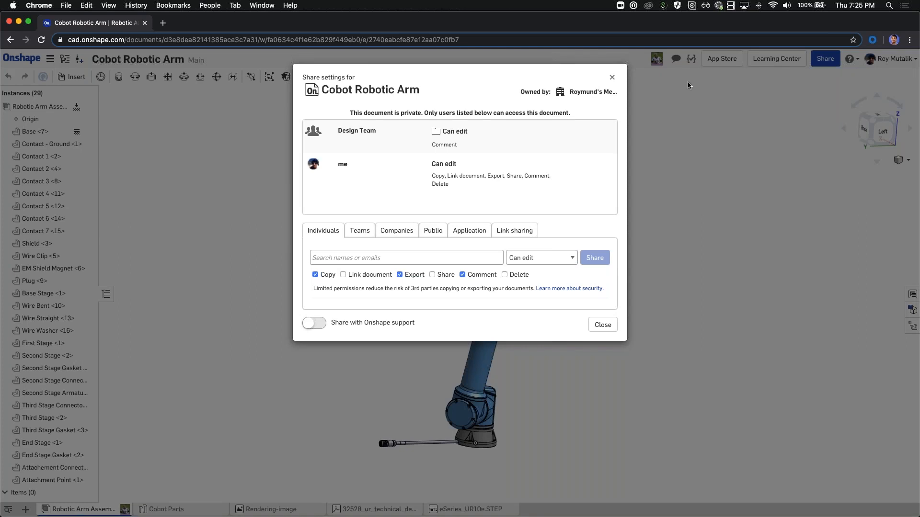
left_click(515, 236)
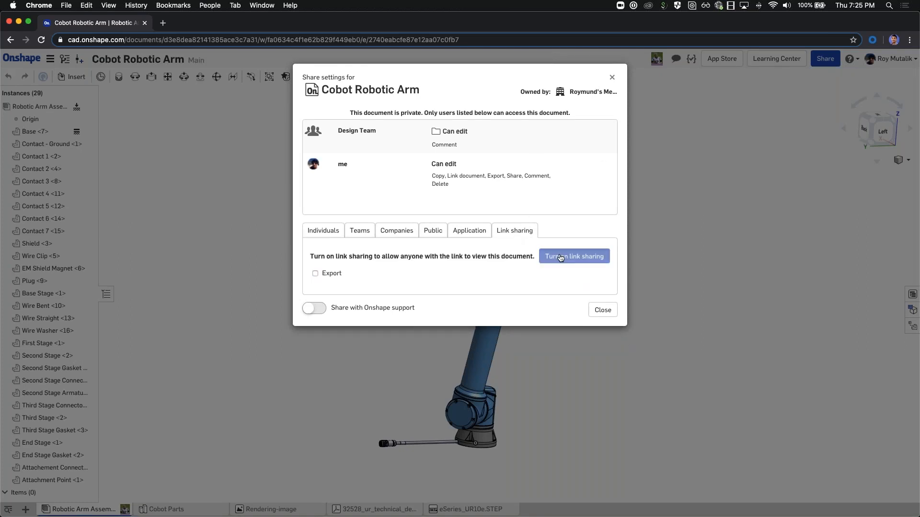
left_click(560, 257)
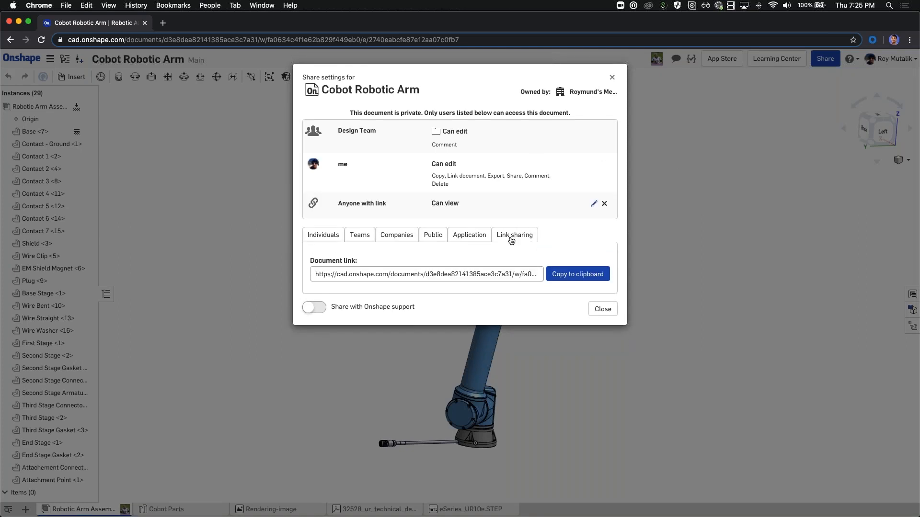
Step: Copy the document link to the clipboard and close the share dialog
left_click(502, 274)
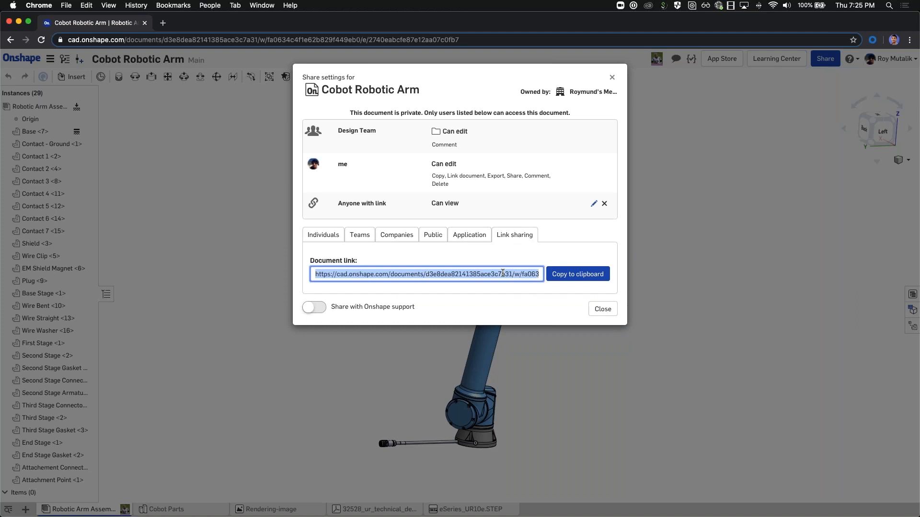
left_click(587, 279)
left_click(604, 322)
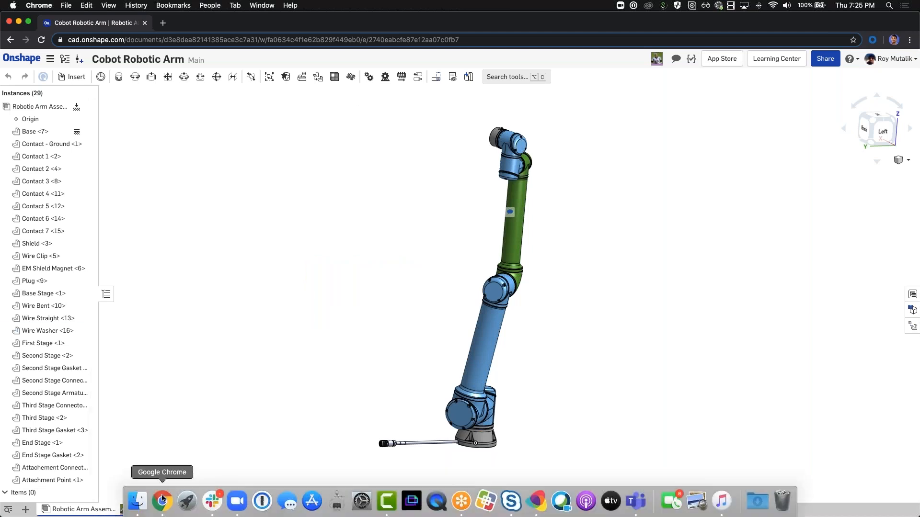
Step: Open the copied document link in a new Chrome incognito window
right_click(163, 501)
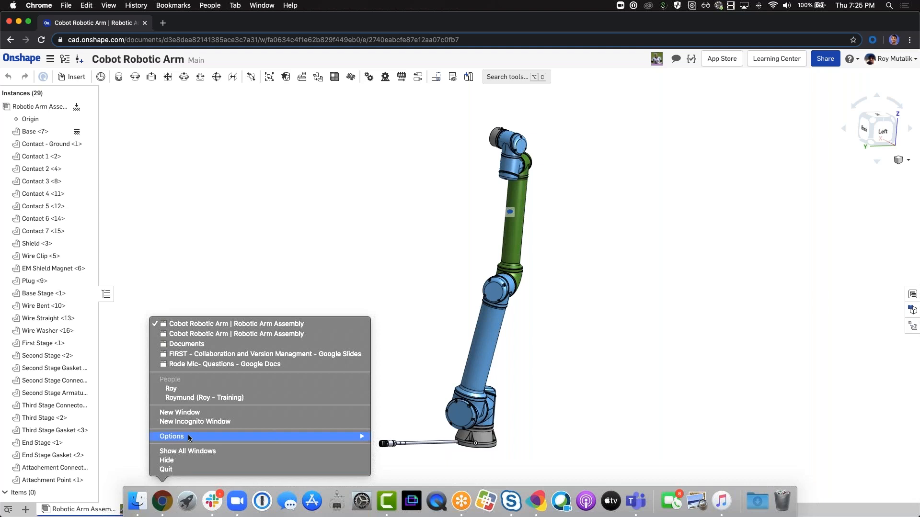
left_click(345, 421)
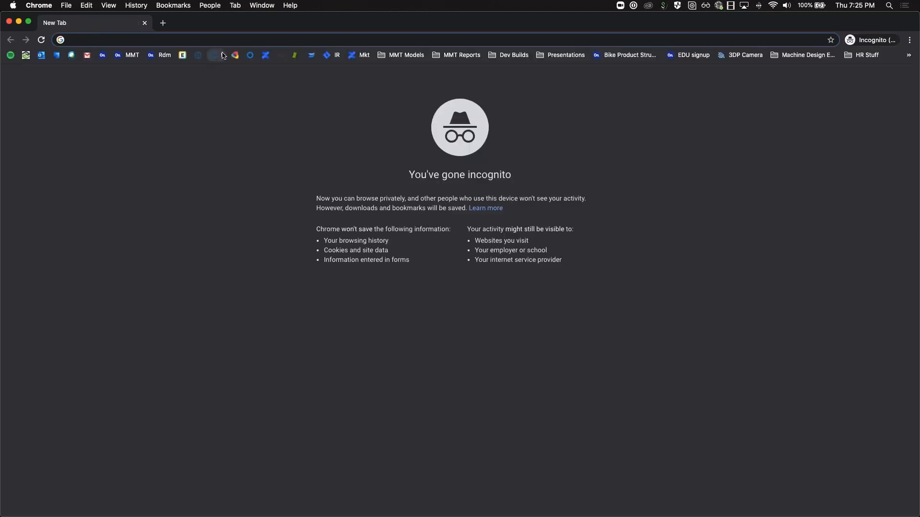
key("super+v")
key("Return")
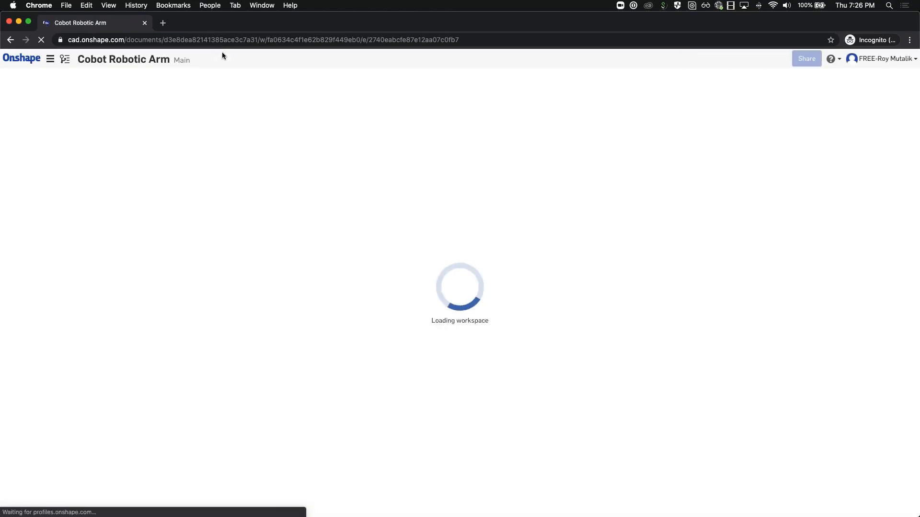
Step: Sign out of Onshape and paste the shared link into the sign-in page's address bar
left_click(857, 59)
left_click(861, 117)
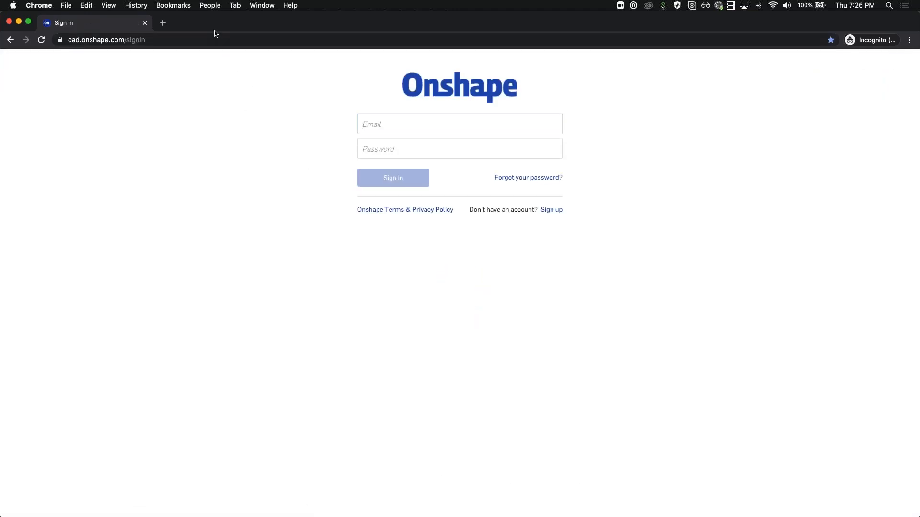
left_click(216, 34)
key("super+v")
Step: Load and reload the shared link while signed out, then minimise the incognito window
key("Return")
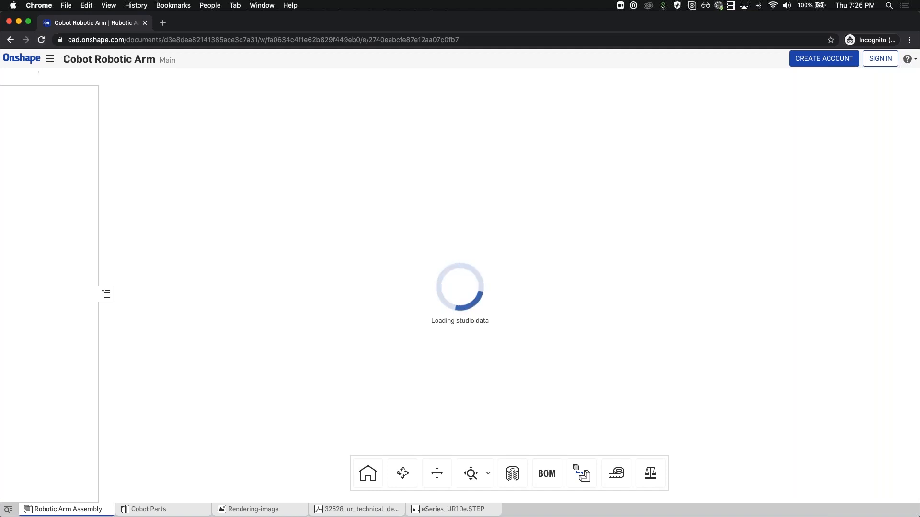
key("super+r")
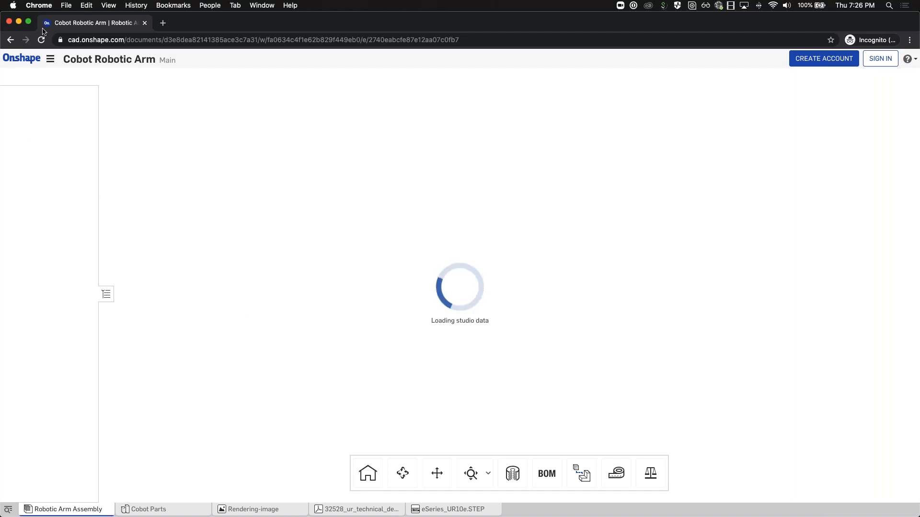
left_click(29, 22)
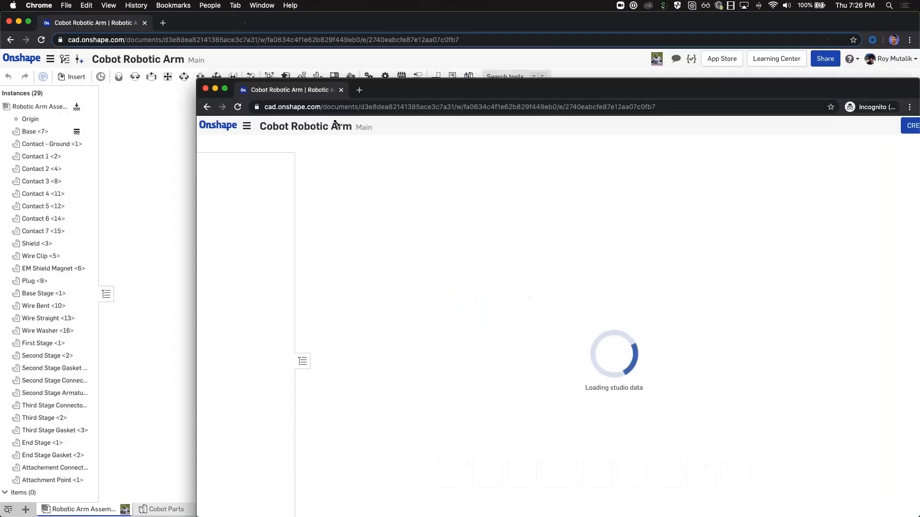
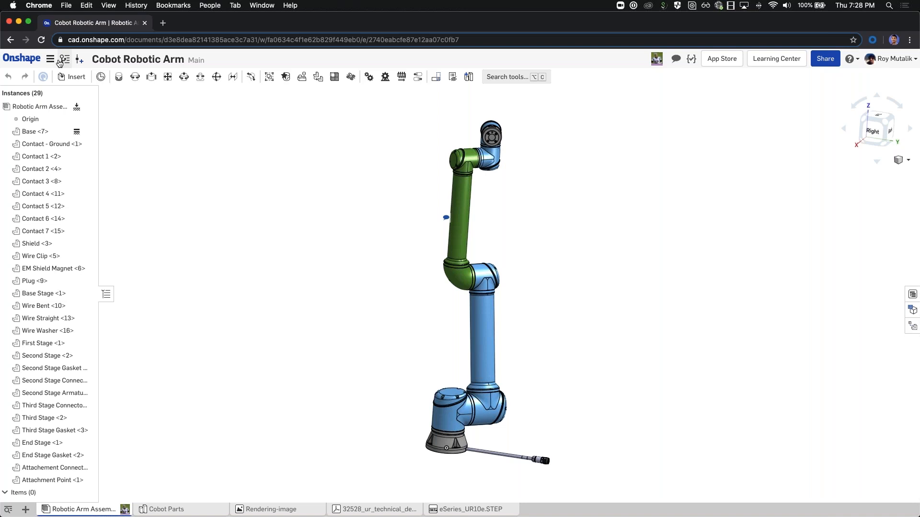
left_click(64, 63)
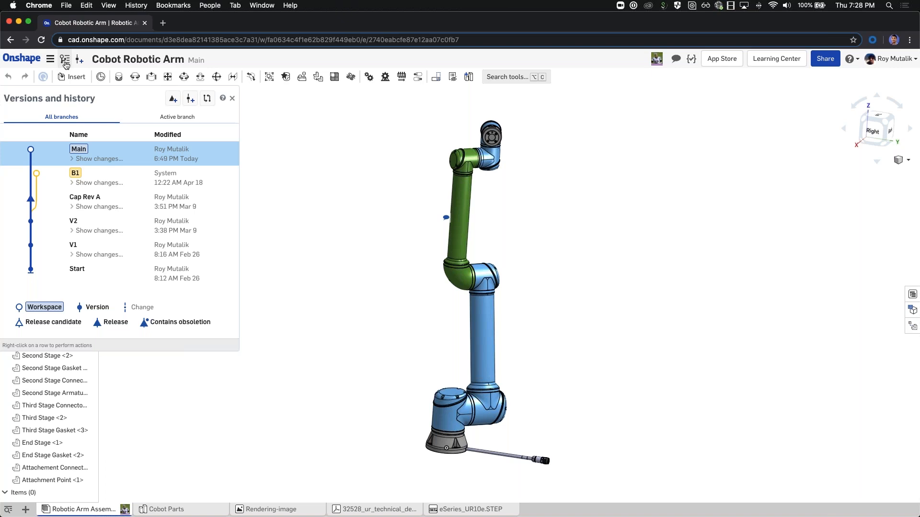
left_click(72, 159)
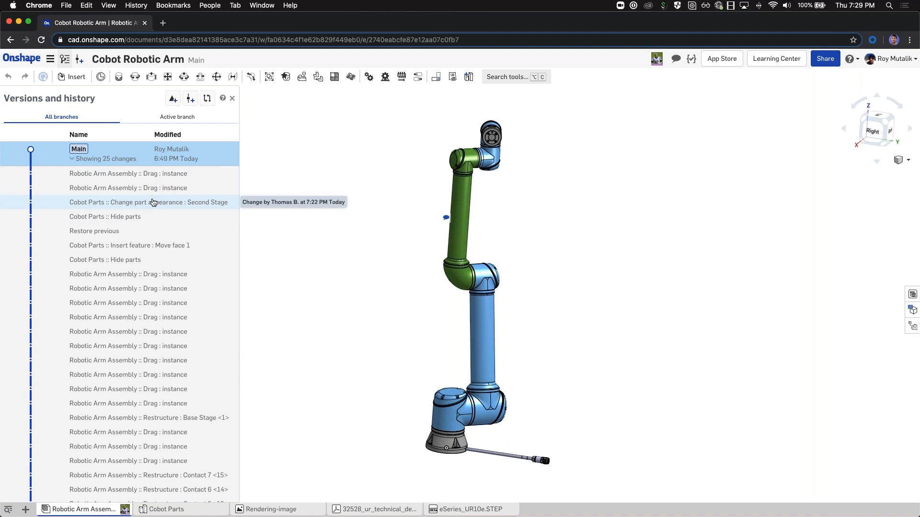
right_click(134, 218)
left_click(172, 250)
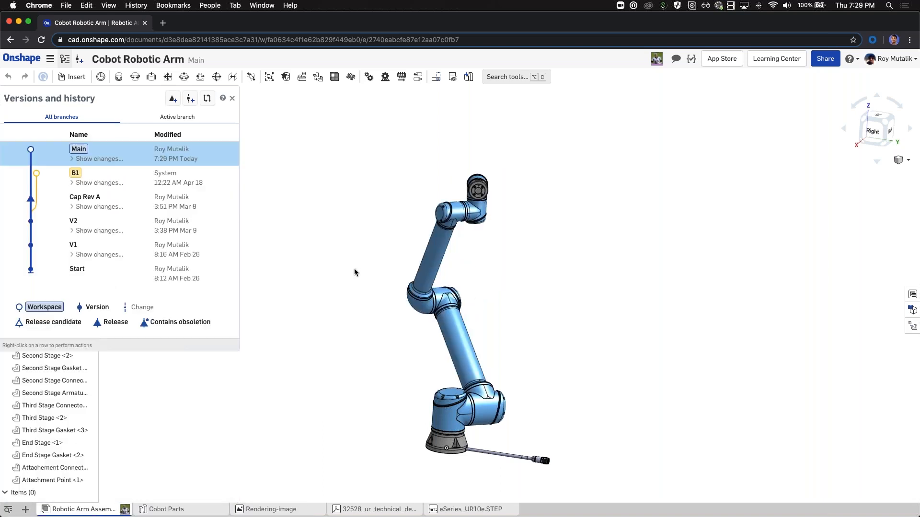
left_click(73, 159)
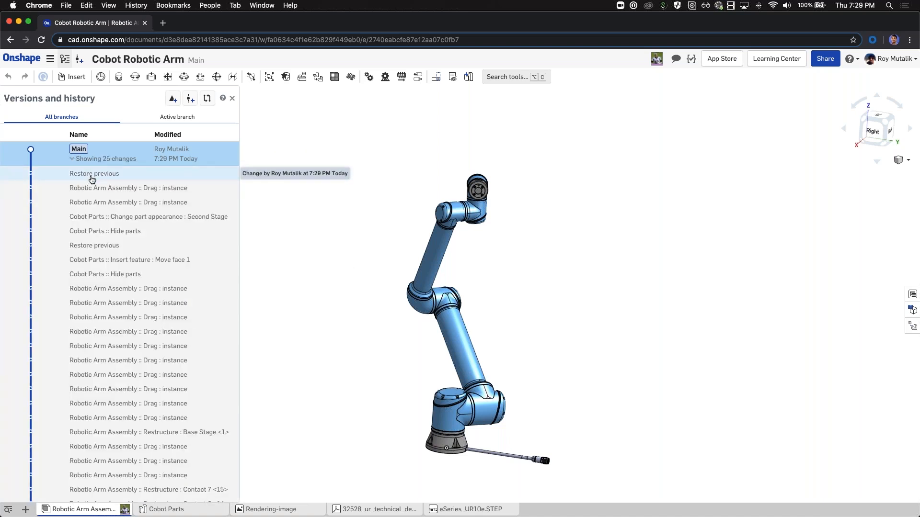
right_click(96, 190)
left_click(134, 224)
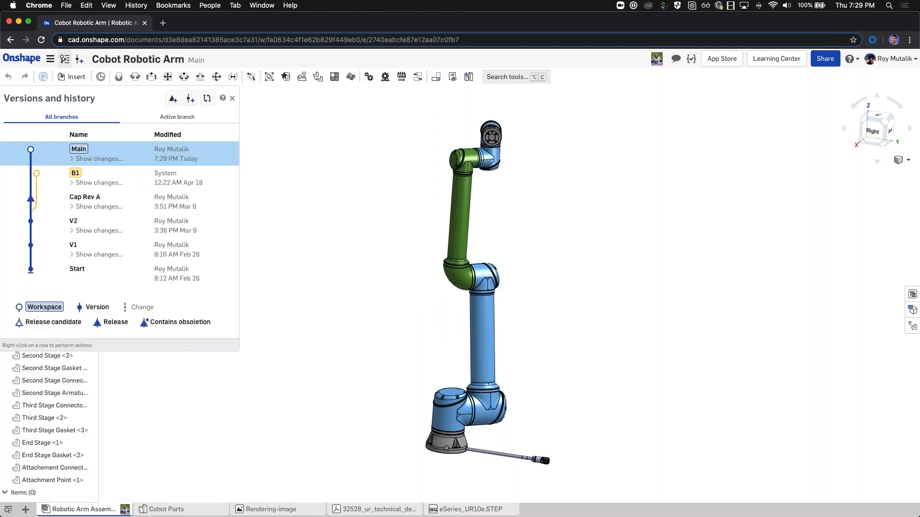
left_click(233, 98)
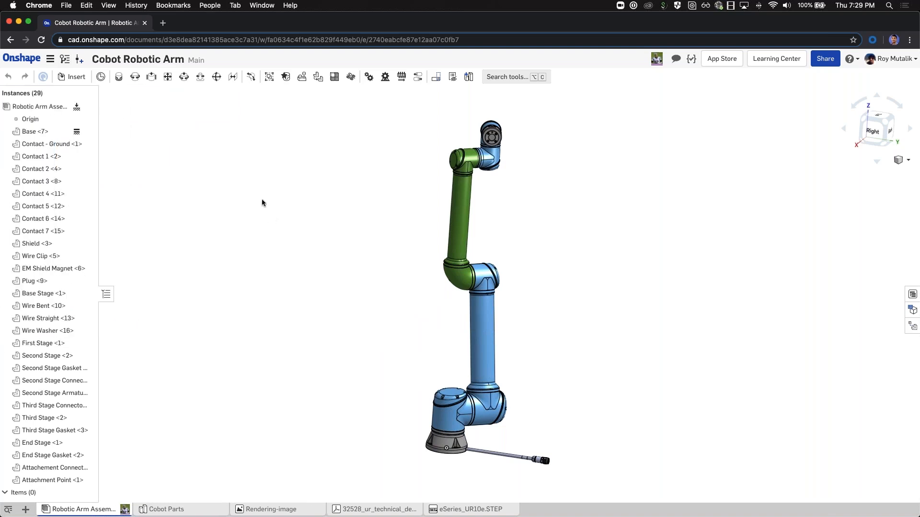
left_click(64, 58)
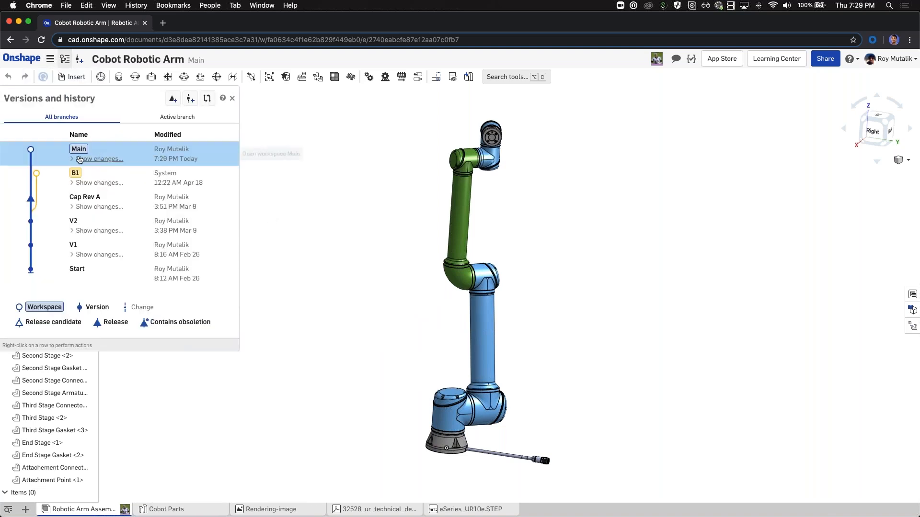
left_click(80, 159)
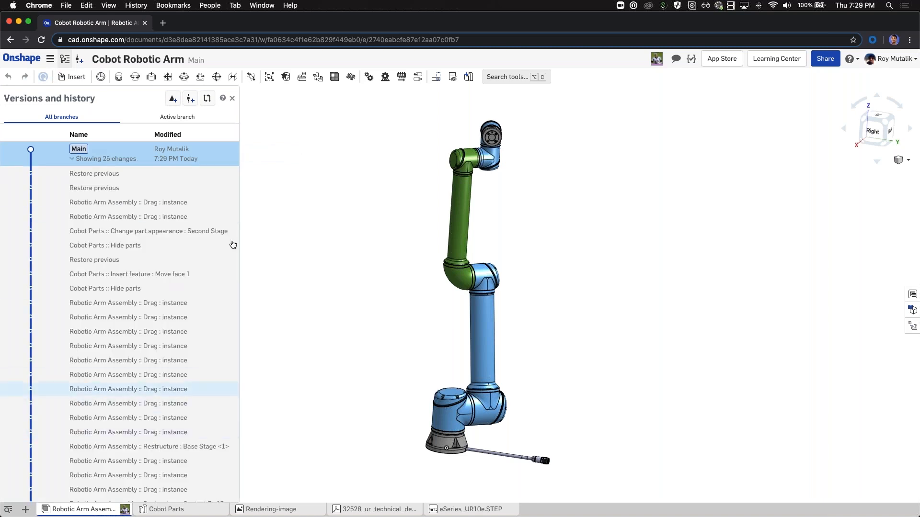
left_click(232, 98)
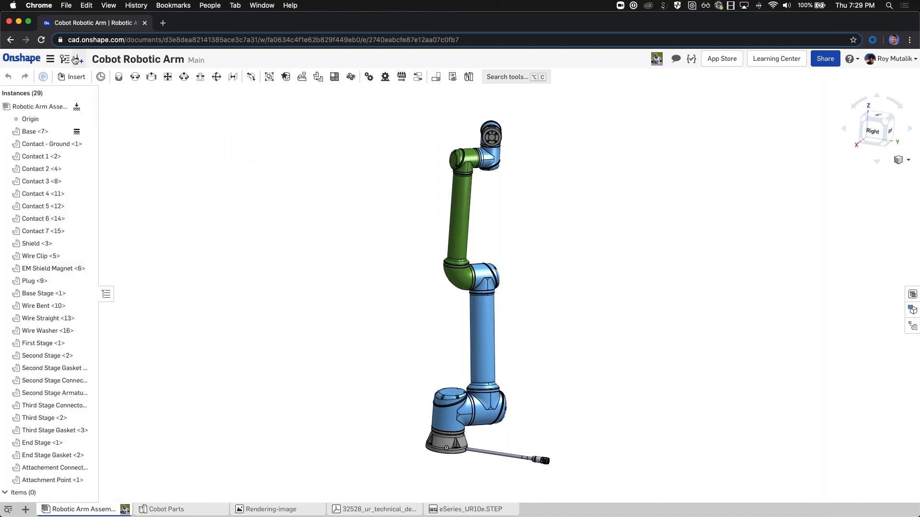
Step: Create a version of Main named 'Green Second Stage' in place of the suggested V4 name
left_click(78, 62)
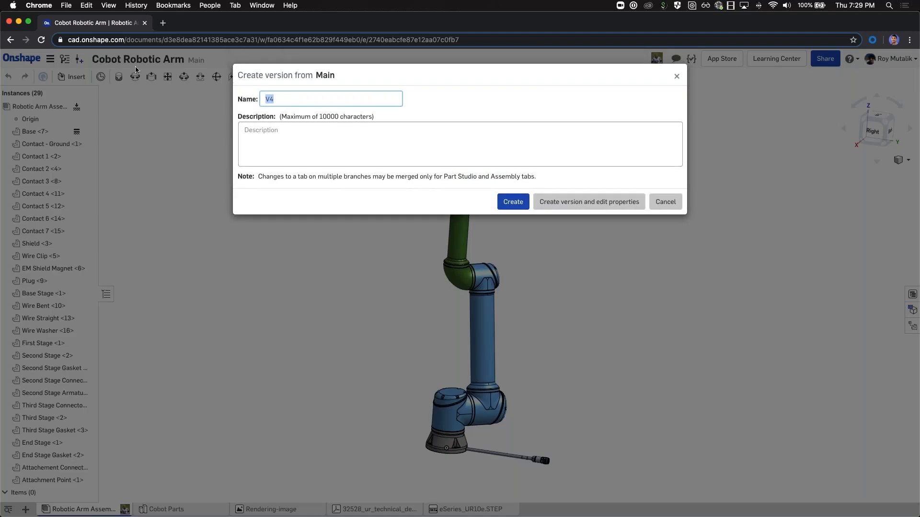
left_click(303, 98)
key("BackSpace")
key("BackSpace")
key("BackSpace")
key("BackSpace")
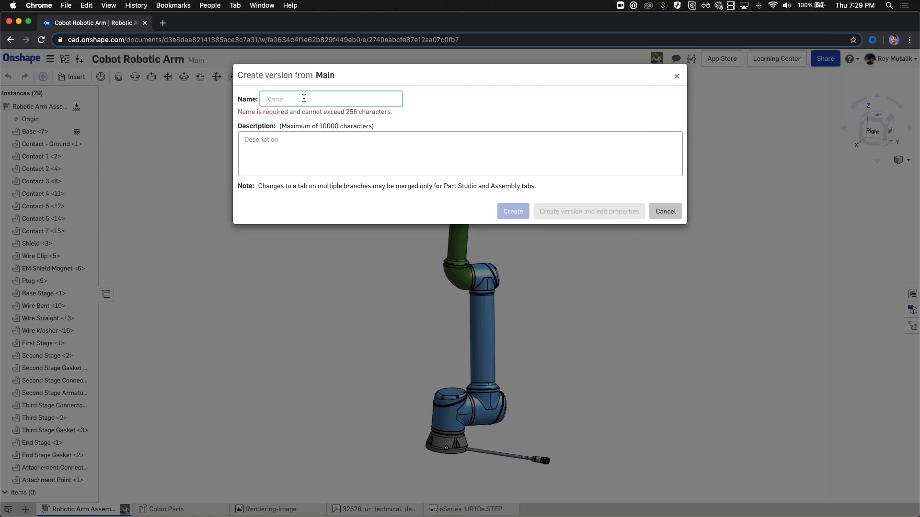
type("Green Secon")
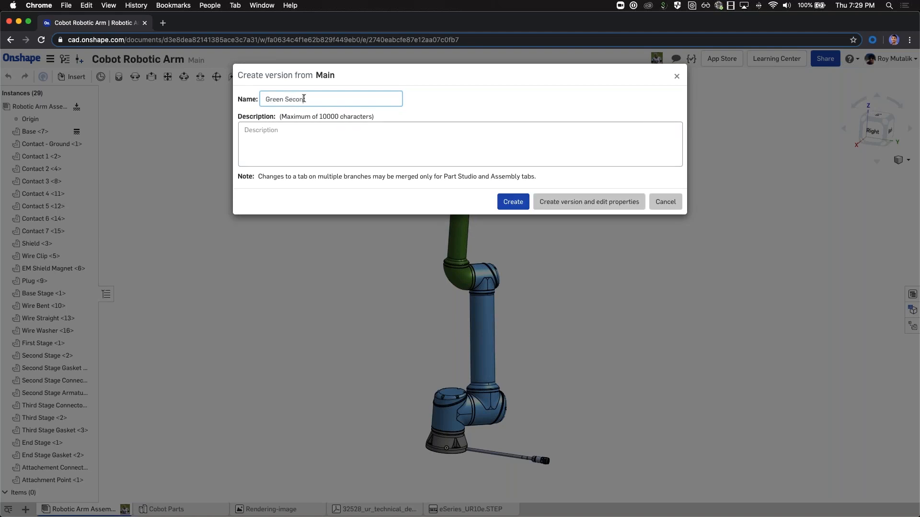
type("d Stage")
left_click(513, 202)
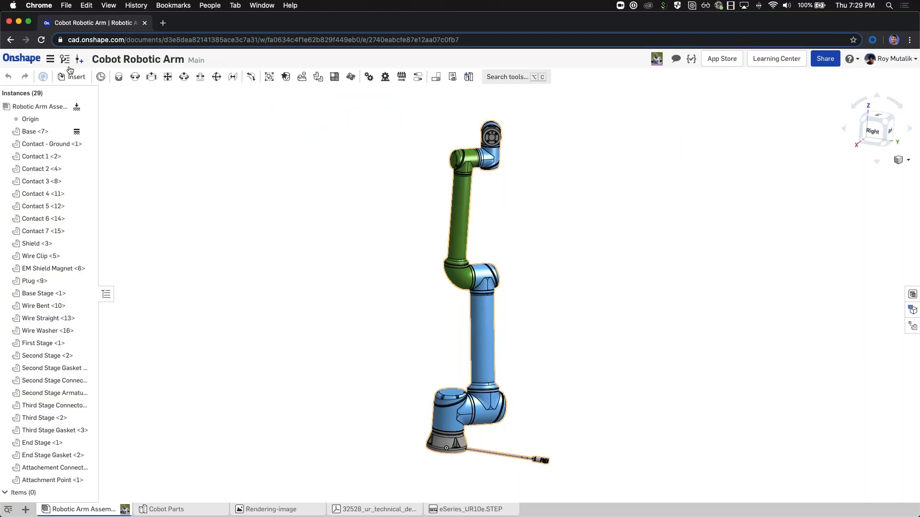
Step: Check the new version in the history, then delete every instance from the assembly
left_click(65, 59)
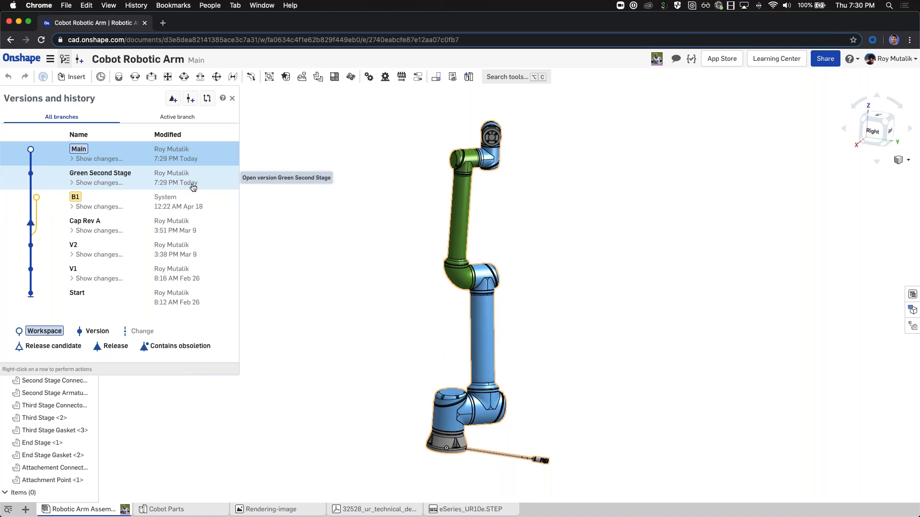
left_click(233, 98)
left_click(28, 132)
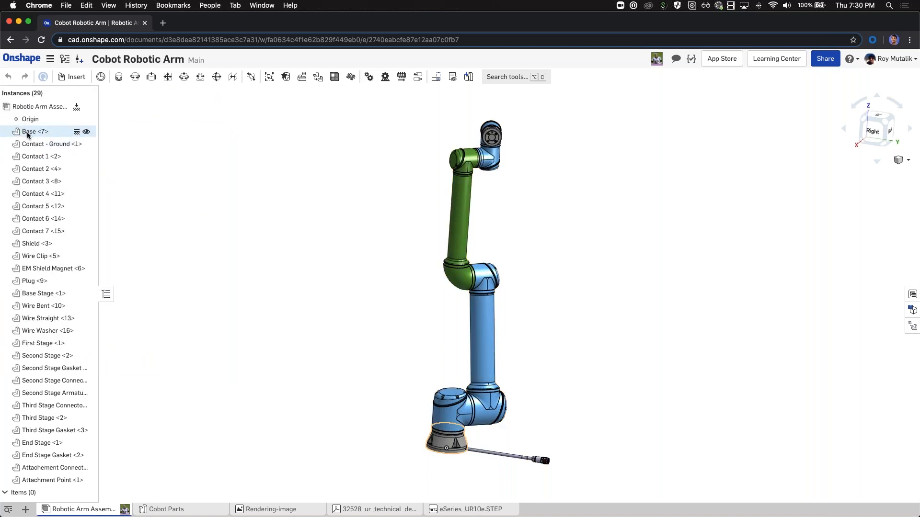
left_click(49, 480, "shift")
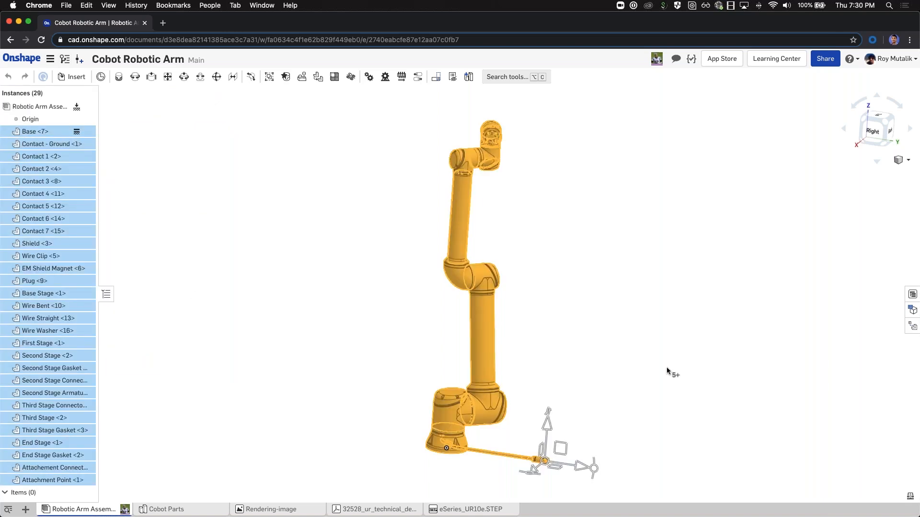
key("Delete")
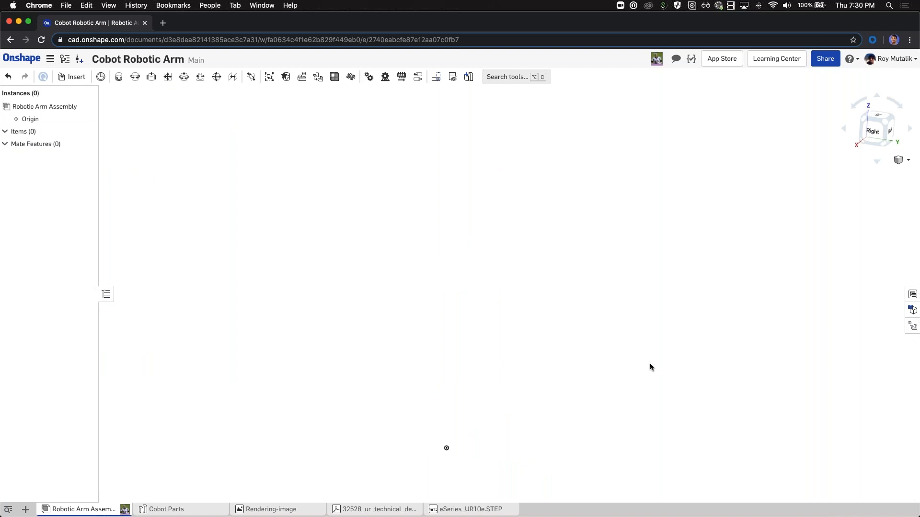
Step: Delete the Cobot Parts, Rendering-image and PDF tabs and go to My Onshape documents
right_click(184, 507)
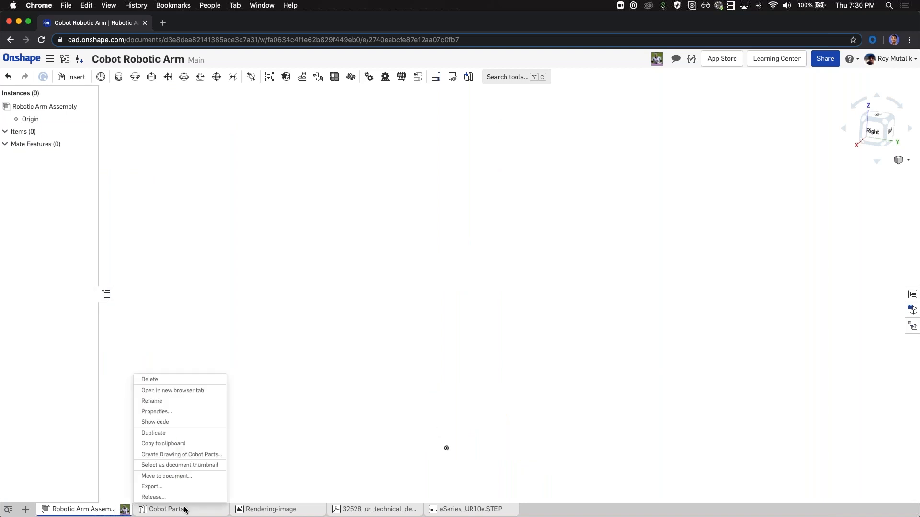
left_click(163, 380)
right_click(192, 508)
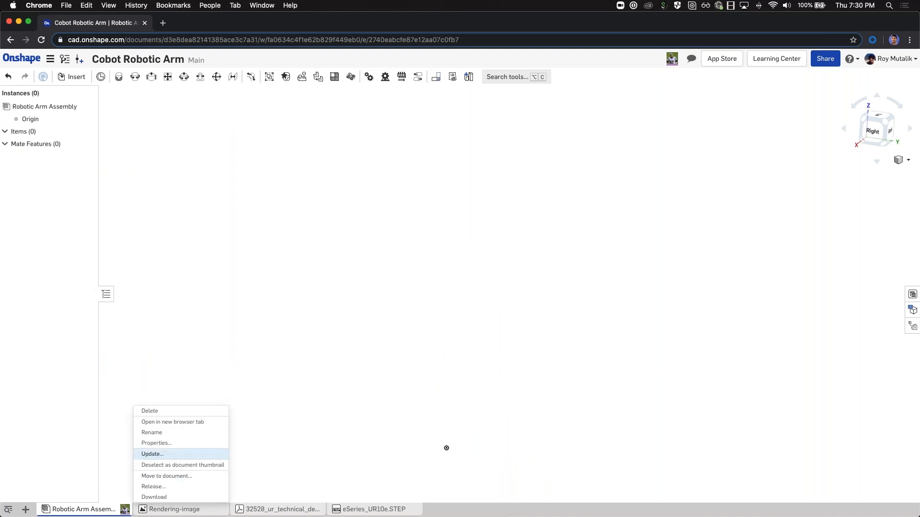
left_click(163, 412)
right_click(193, 508)
left_click(163, 422)
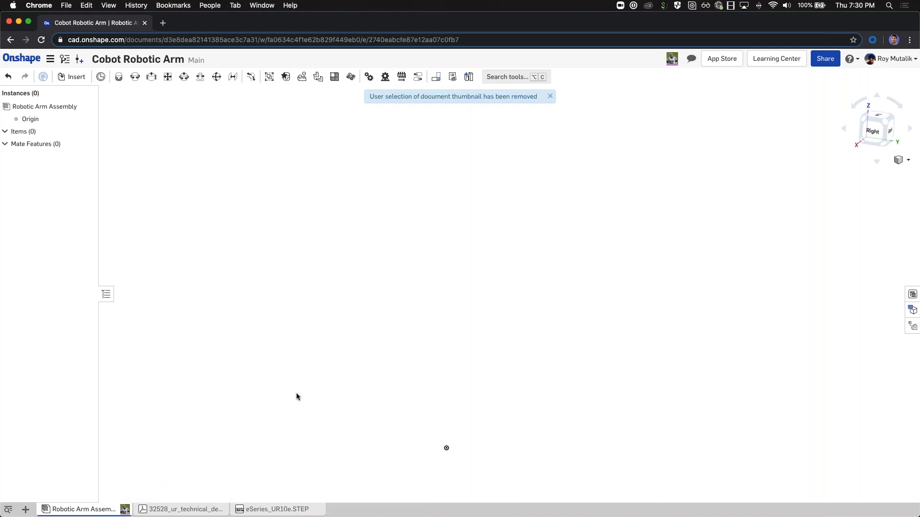
left_click(23, 57)
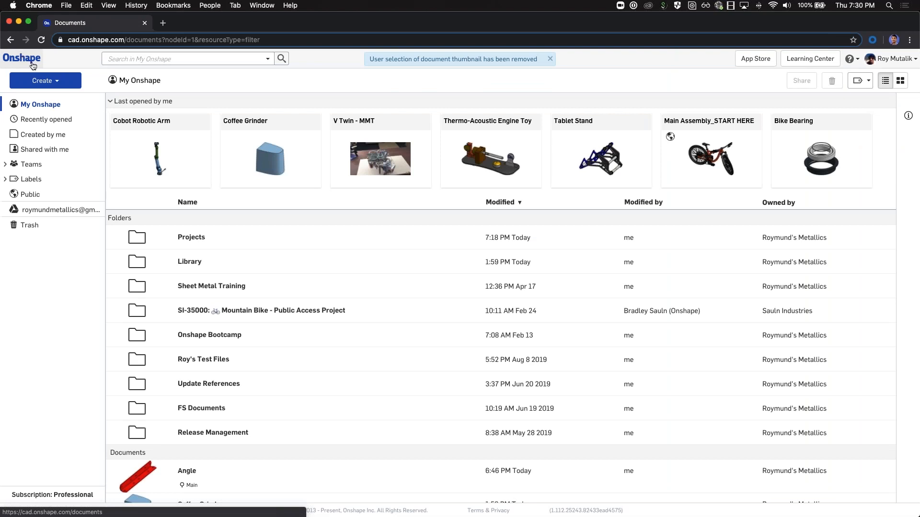
Step: Reopen the Cobot Robotic Arm document and dismiss the thumbnail-removed notice
left_click(131, 122)
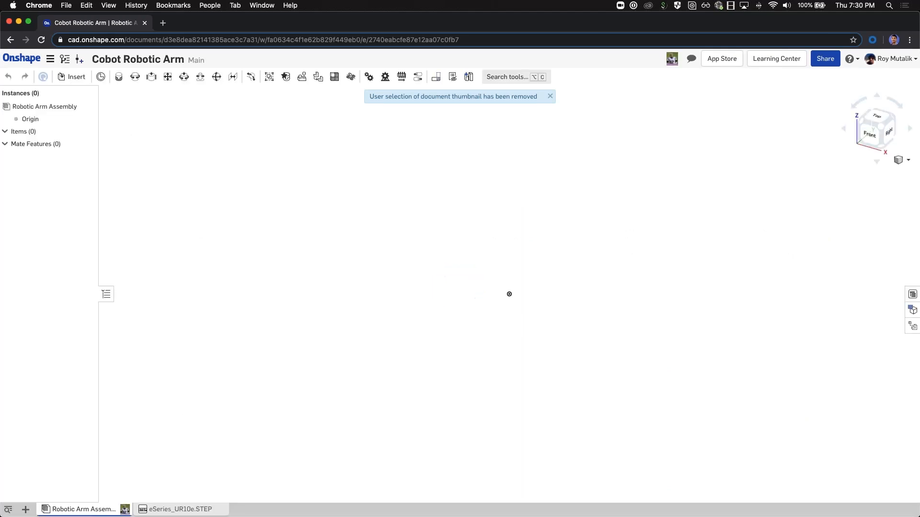
left_click(550, 96)
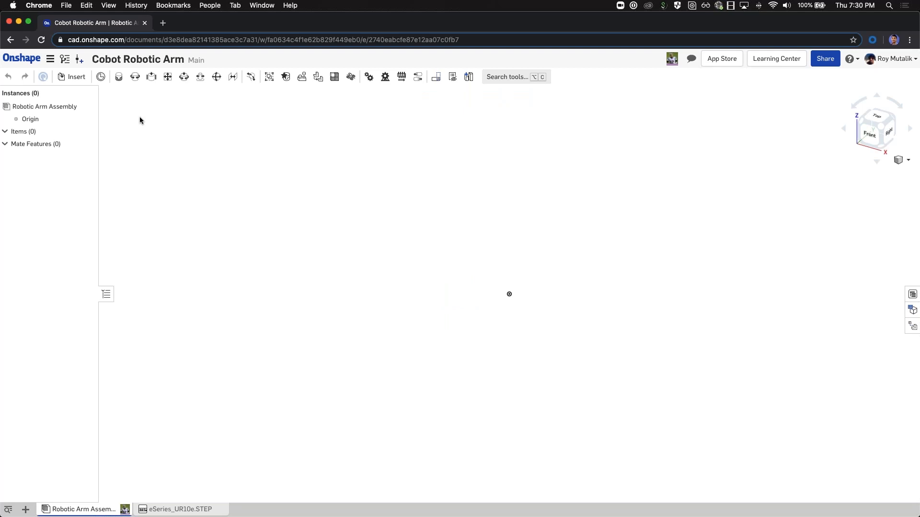
Step: Restore Main to the Green Second Stage version from Versions and history
left_click(65, 58)
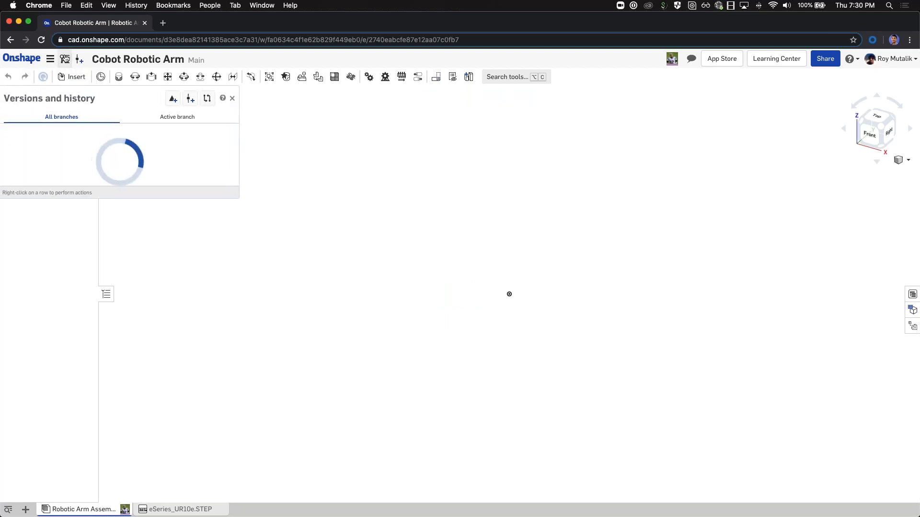
right_click(53, 177)
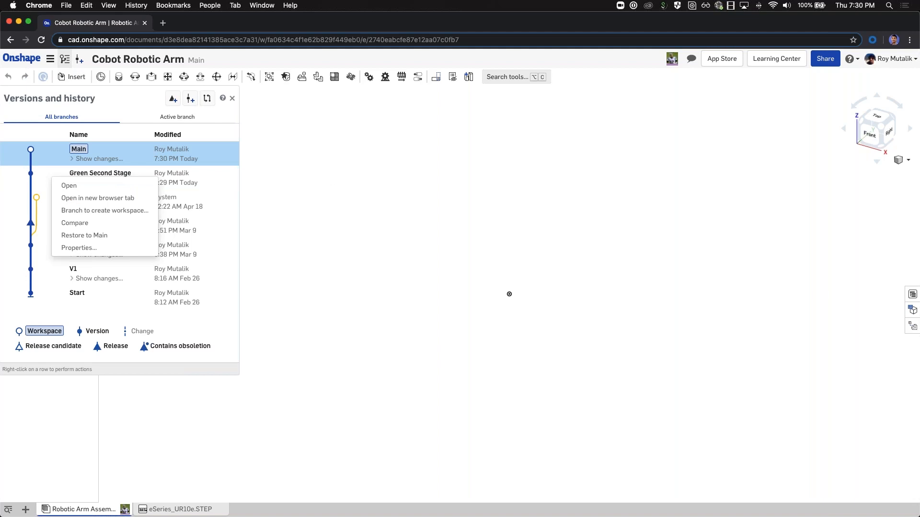
left_click(425, 173)
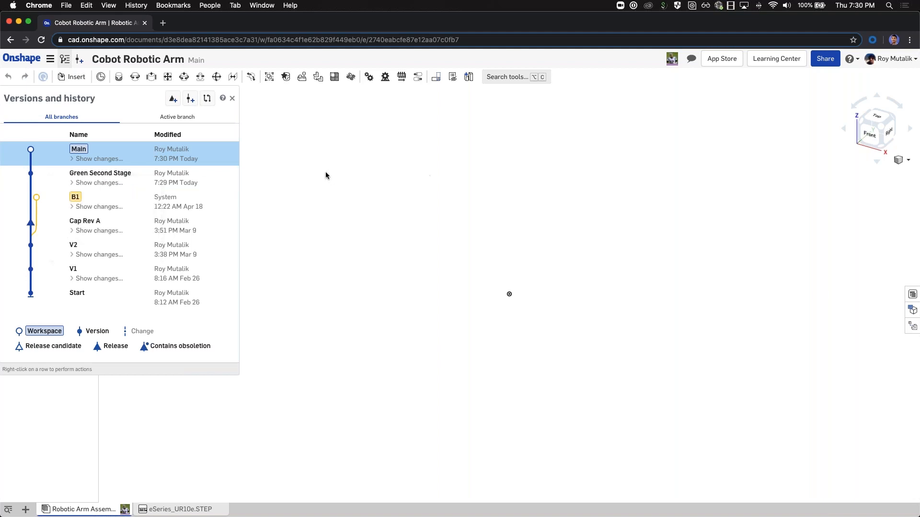
right_click(48, 177)
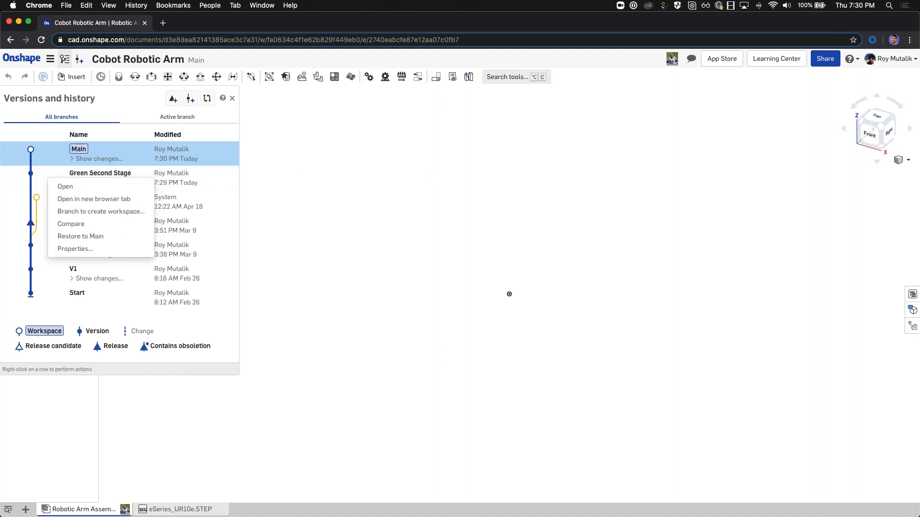
left_click(139, 237)
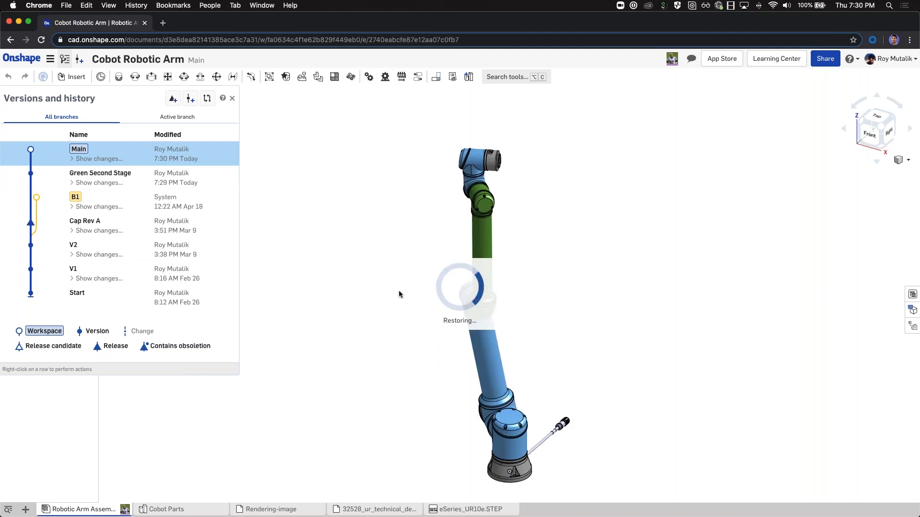
Step: Close the version history and orbit the restored 29-instance arm assembly
left_click(232, 98)
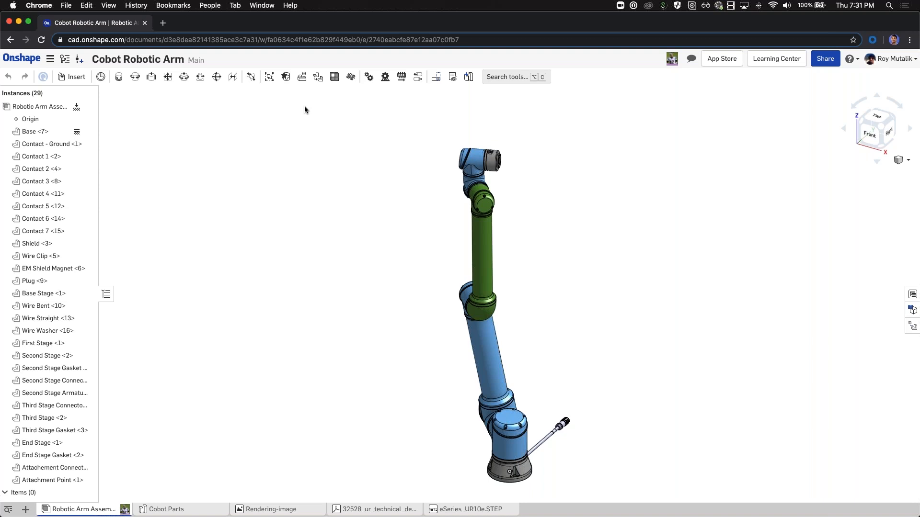
right_click_drag(362, 238, 396, 274)
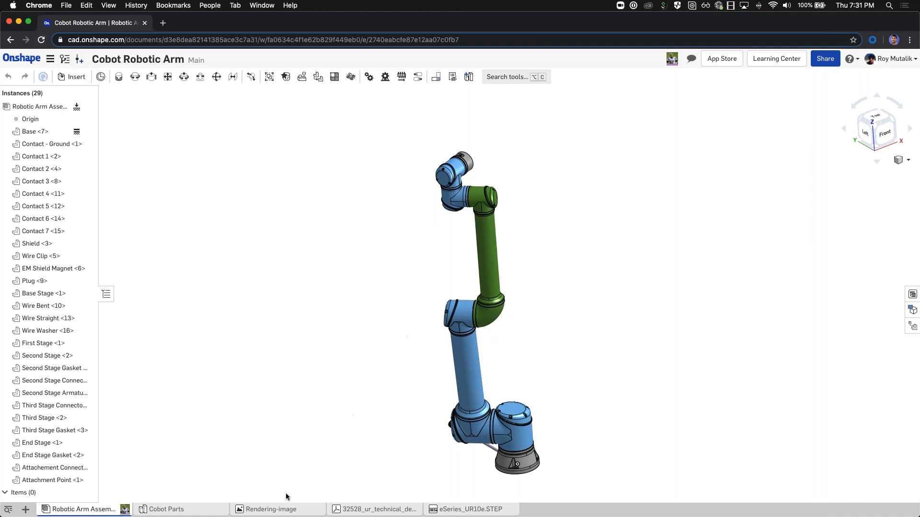
Step: Change the Second Stage part's appearance to red in Cobot Parts
left_click(192, 507)
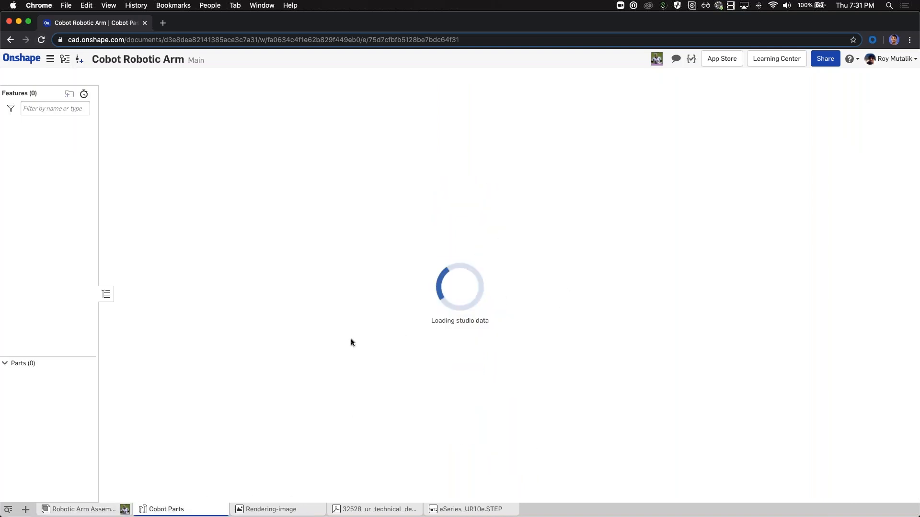
right_click(480, 185)
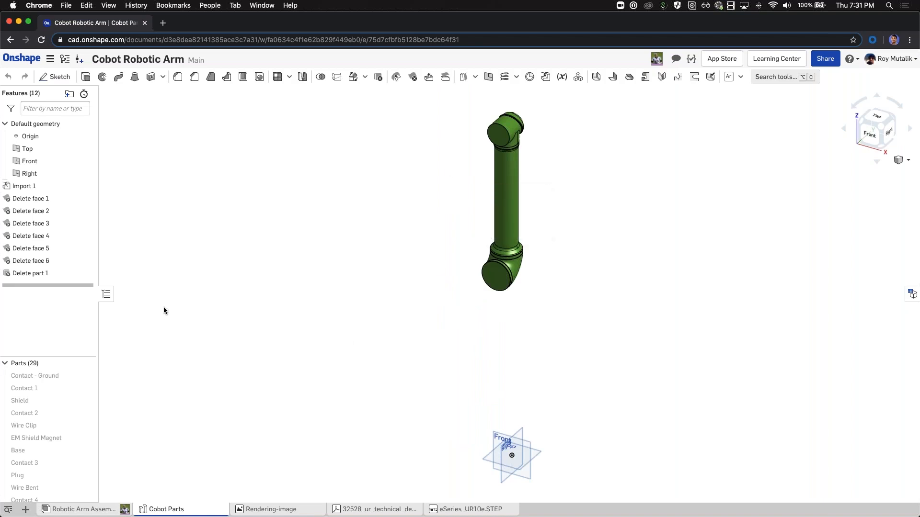
scroll(42, 398, "down", 10)
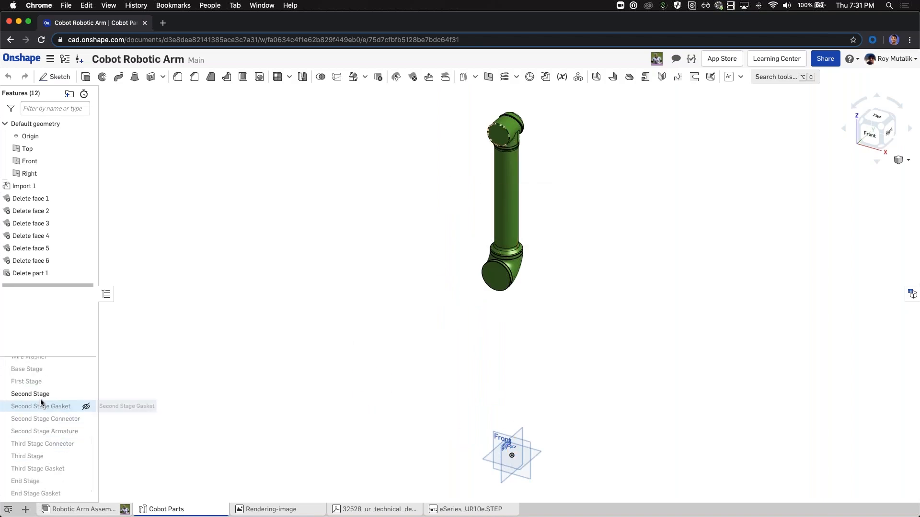
right_click(41, 394)
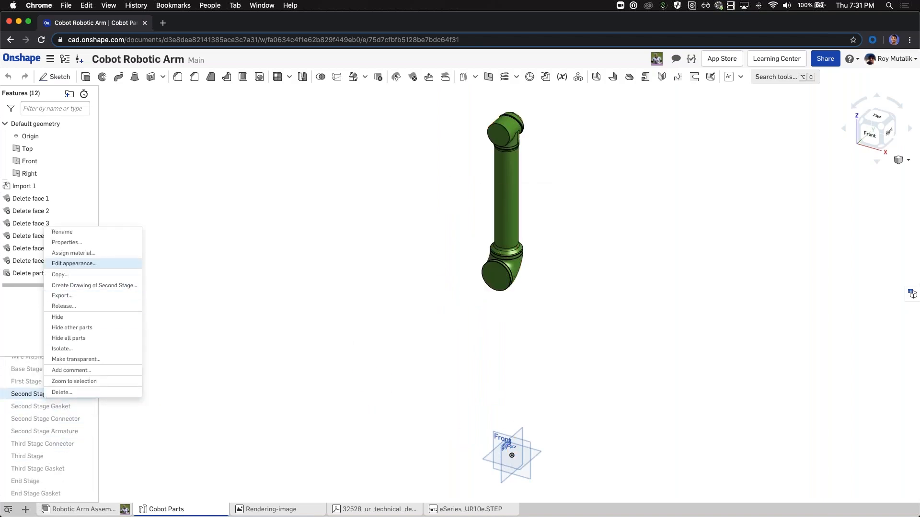
left_click(75, 264)
left_click(310, 155)
left_click(372, 120)
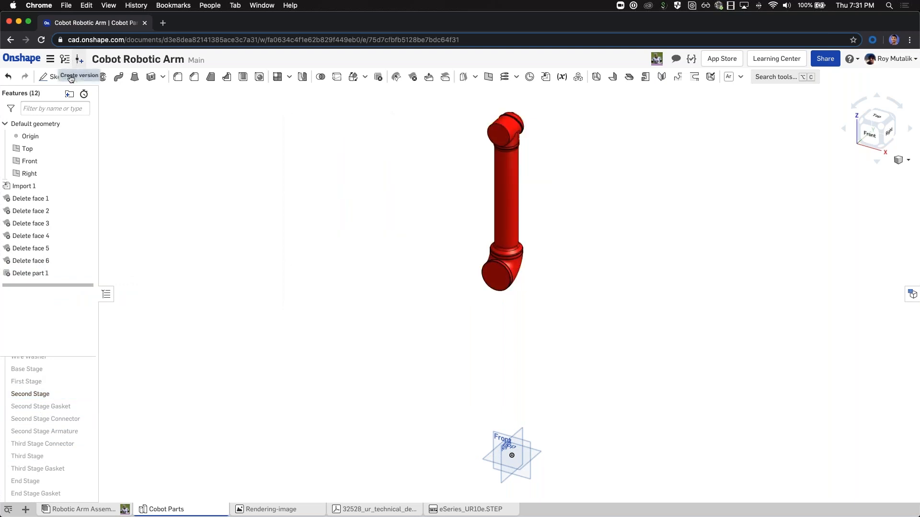
Step: Save the assembly as a new version named 'V5 - RED'
left_click(106, 511)
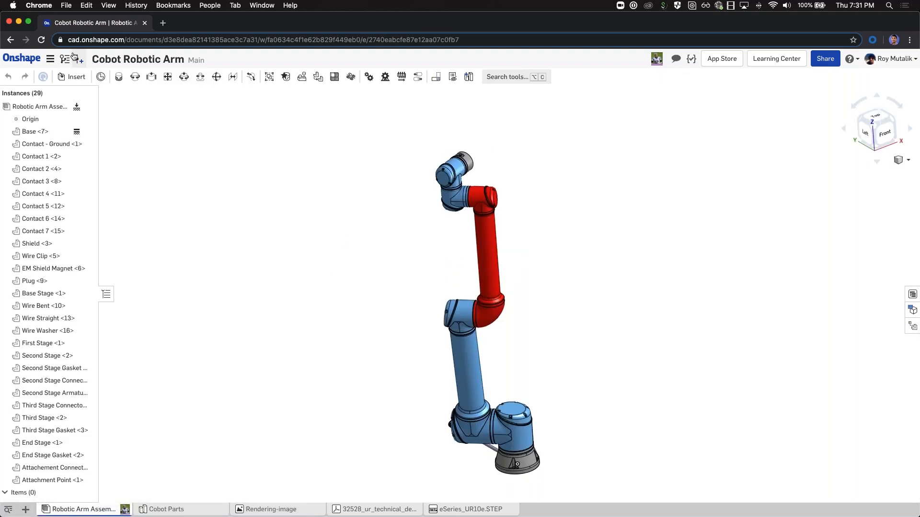
left_click(74, 57)
left_click(303, 100)
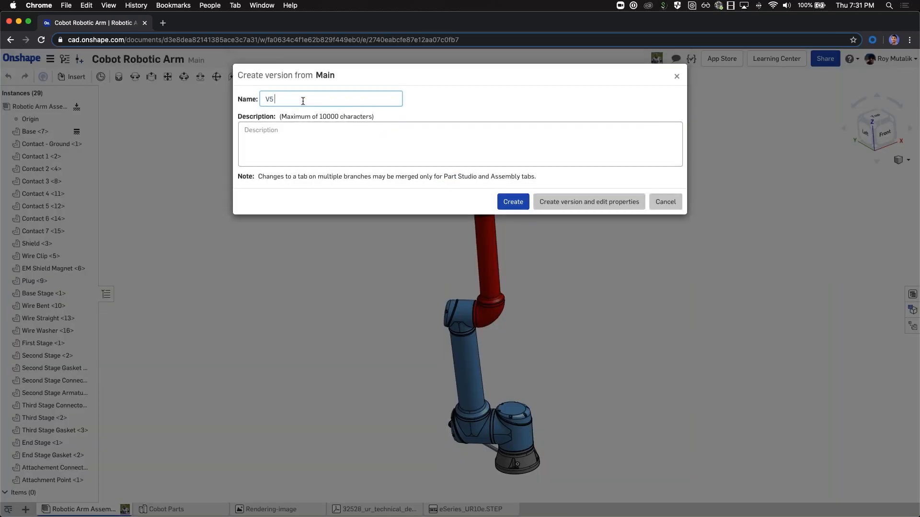
type("0 - RED")
key("Return")
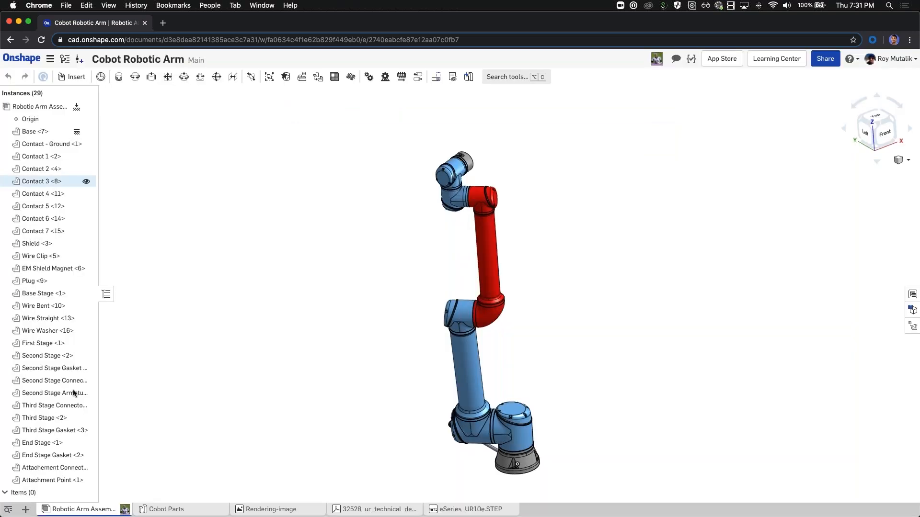
Step: Change the Second Stage part's appearance to blue in Cobot Parts
left_click(175, 509)
scroll(54, 434, "down", 5)
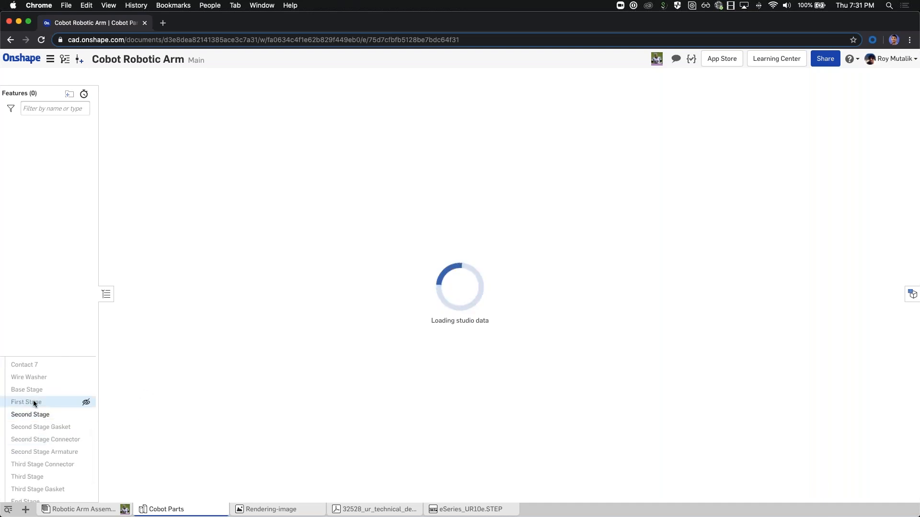
left_click(42, 420)
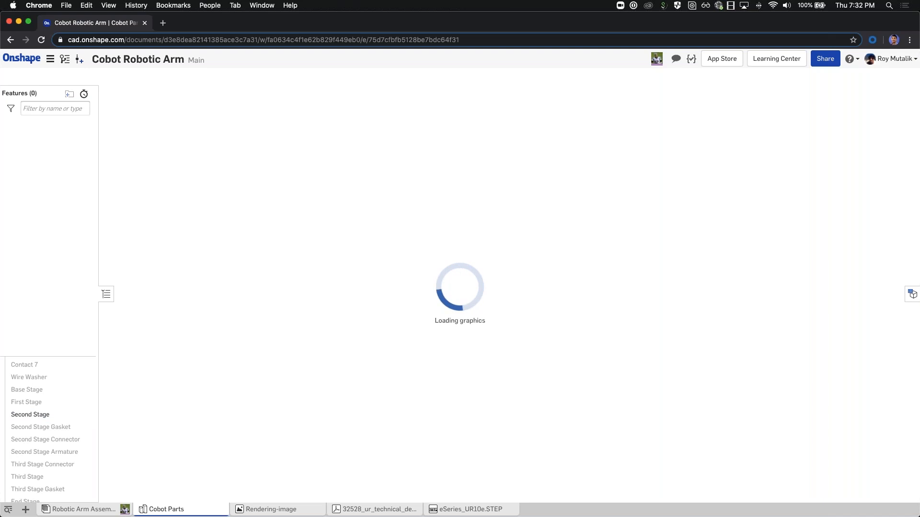
right_click(27, 413)
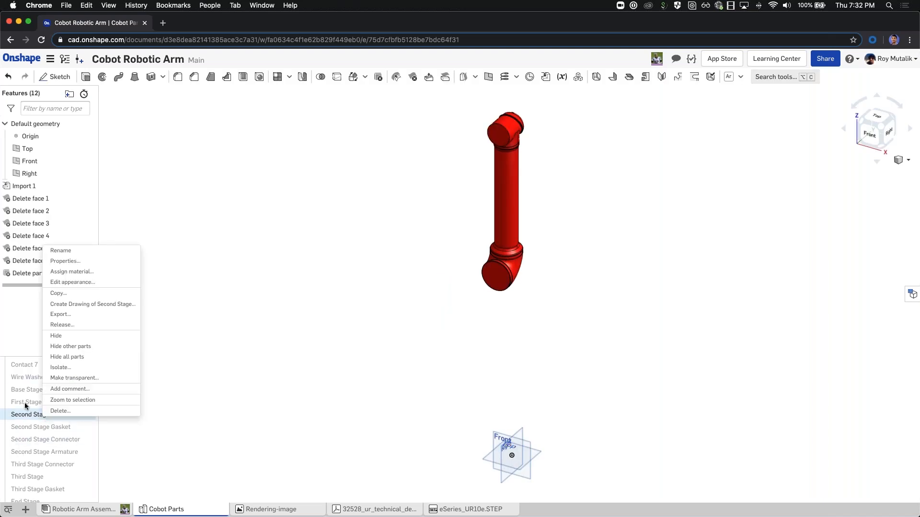
left_click(82, 282)
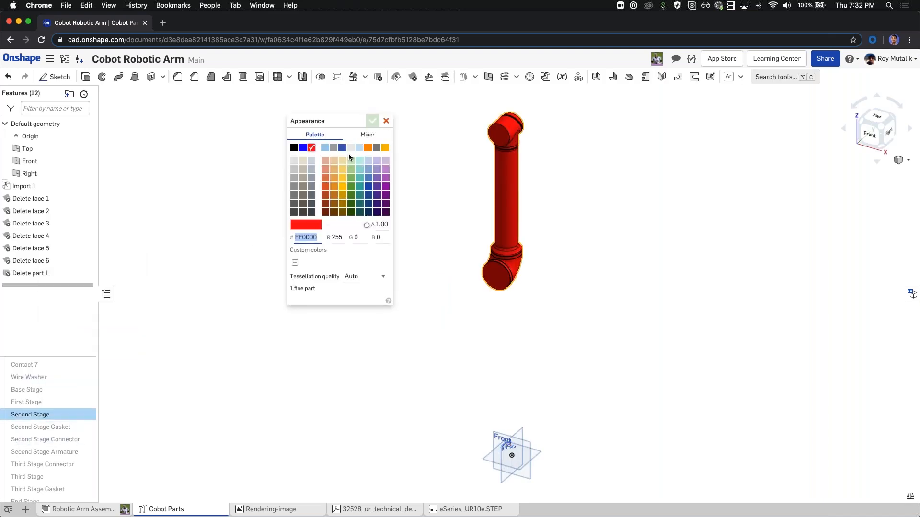
left_click(342, 148)
left_click(373, 121)
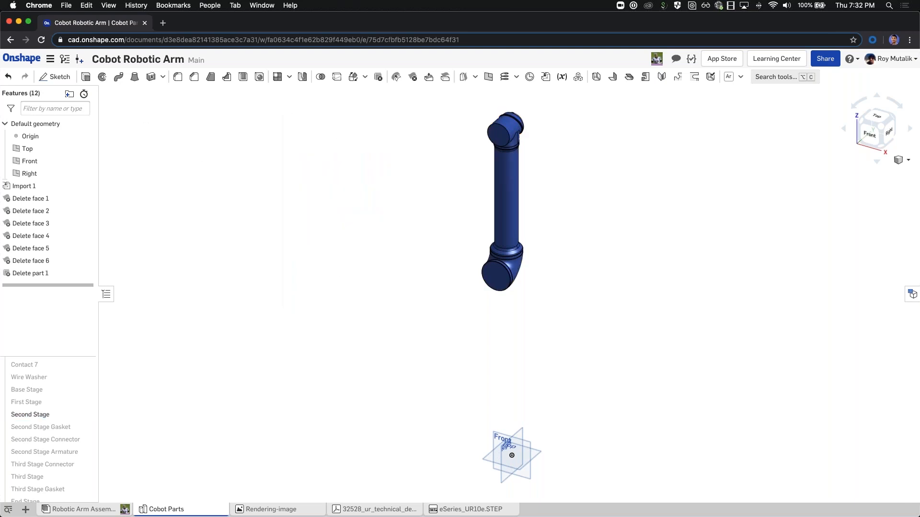
Step: Save a new version named 'V6 - BLUE' and return to the robotic arm assembly
left_click(80, 59)
left_click(345, 99)
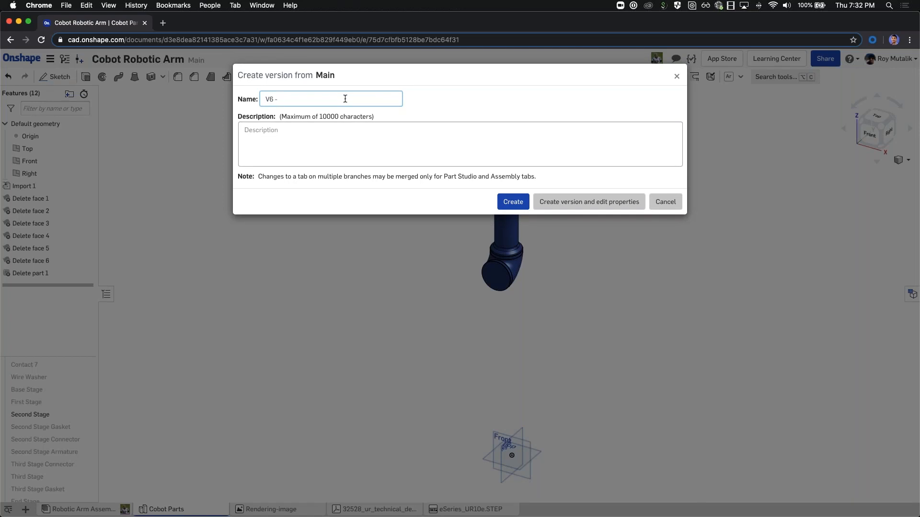
type("- BLUE")
key("Return")
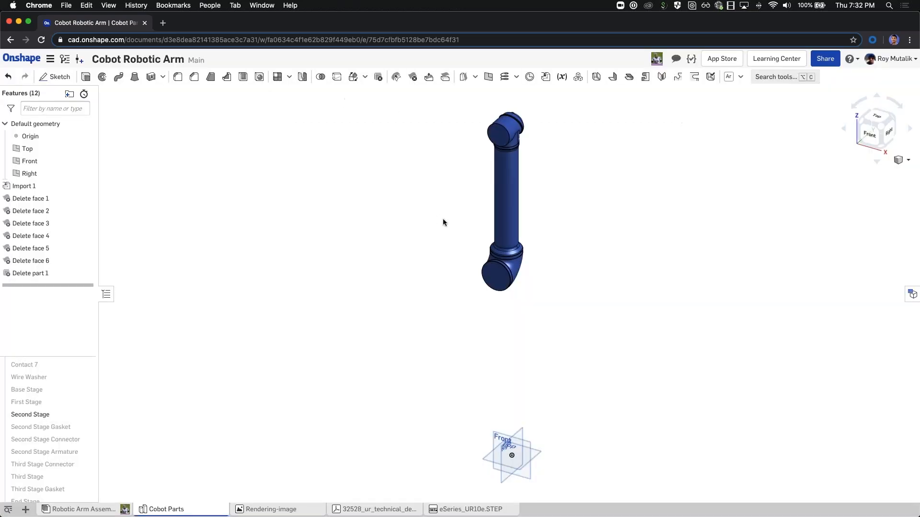
left_click(82, 509)
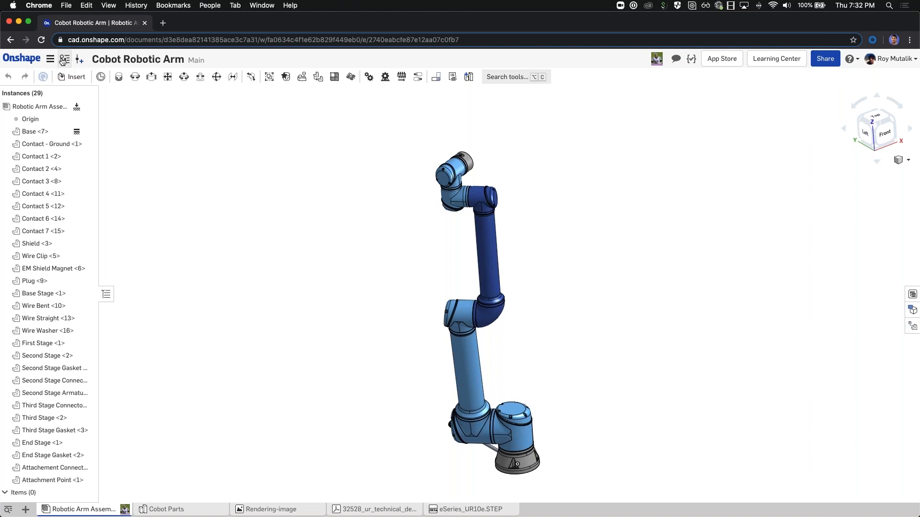
Step: Preview the V5 - RED and Green Second Stage versions, then go back to Main
left_click(67, 60)
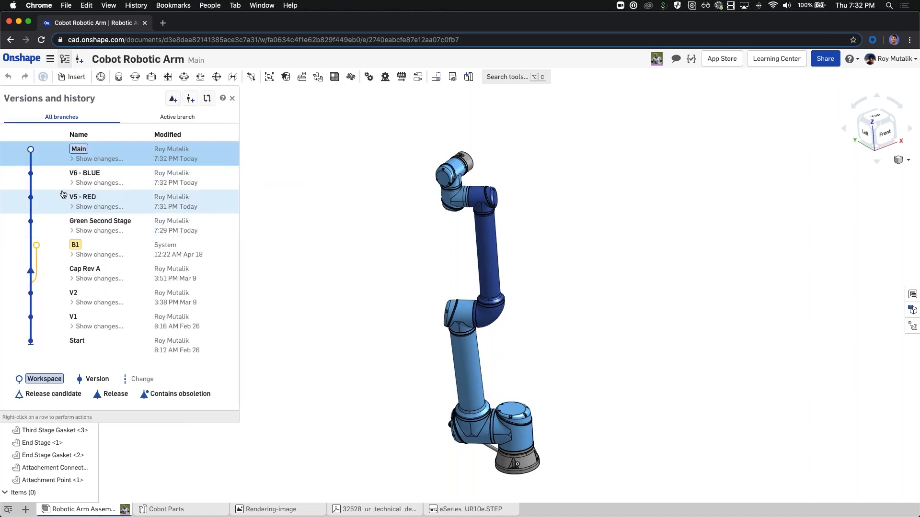
left_click(66, 196)
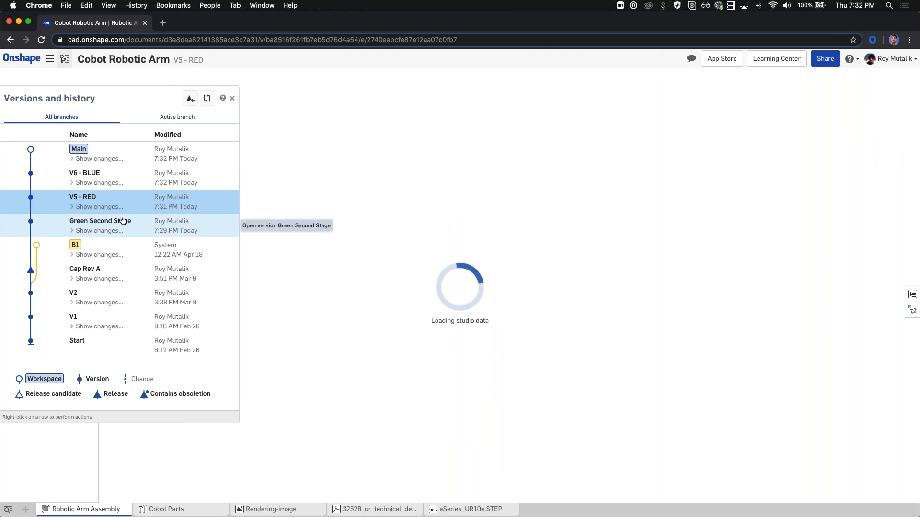
left_click(78, 222)
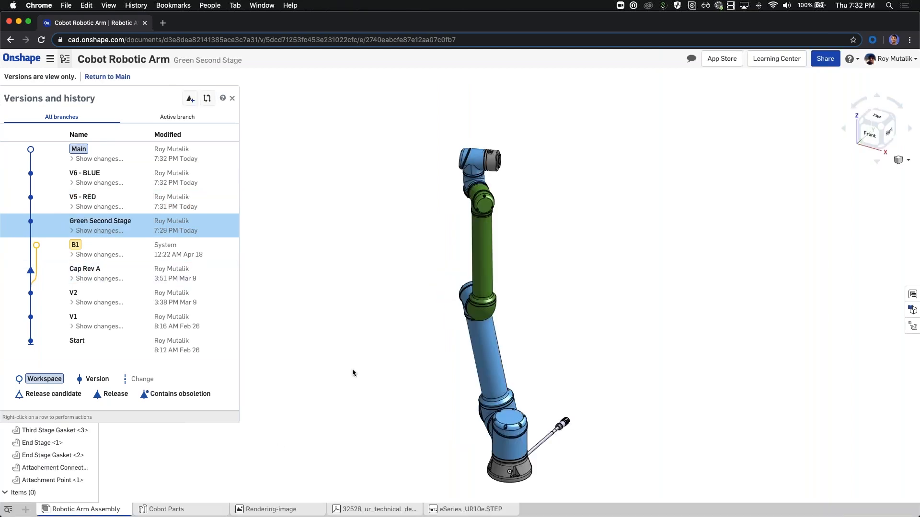
left_click(38, 153)
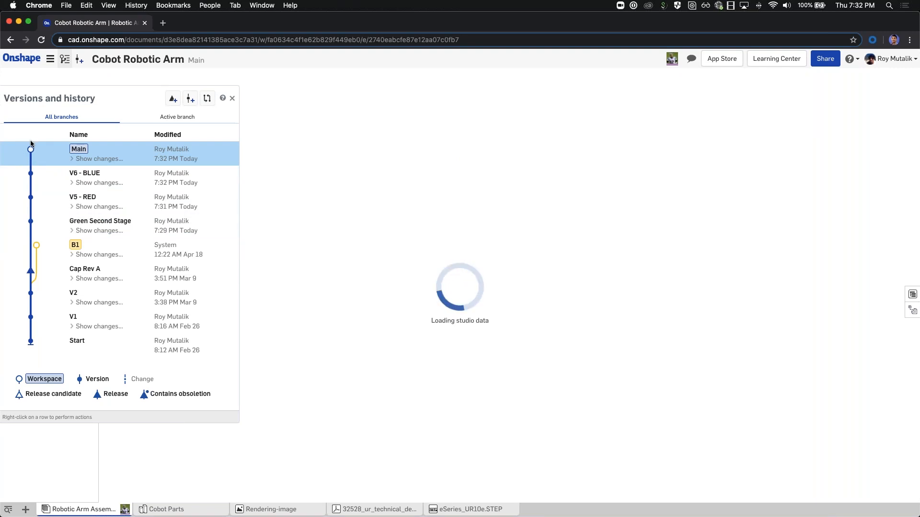
Step: Restore Main to V5 - RED for a red second stage and close the history panel
right_click(50, 204)
left_click(62, 259)
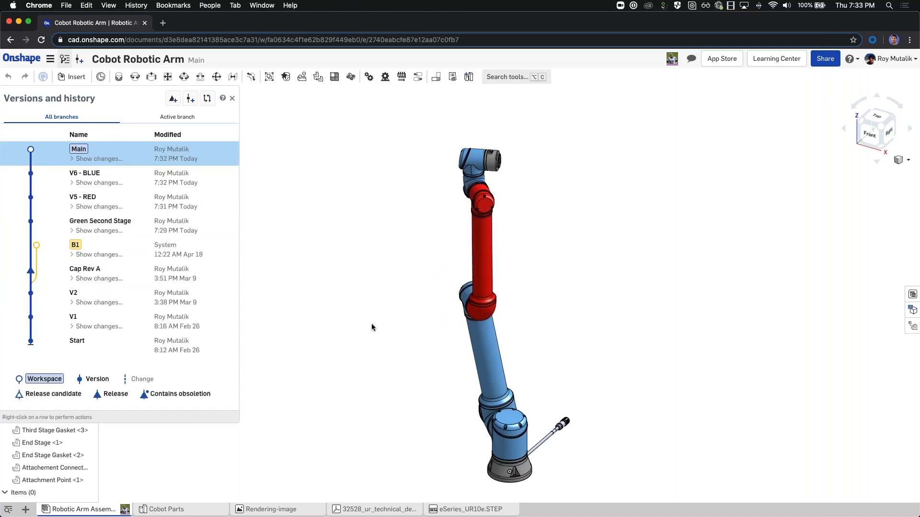
left_click(232, 99)
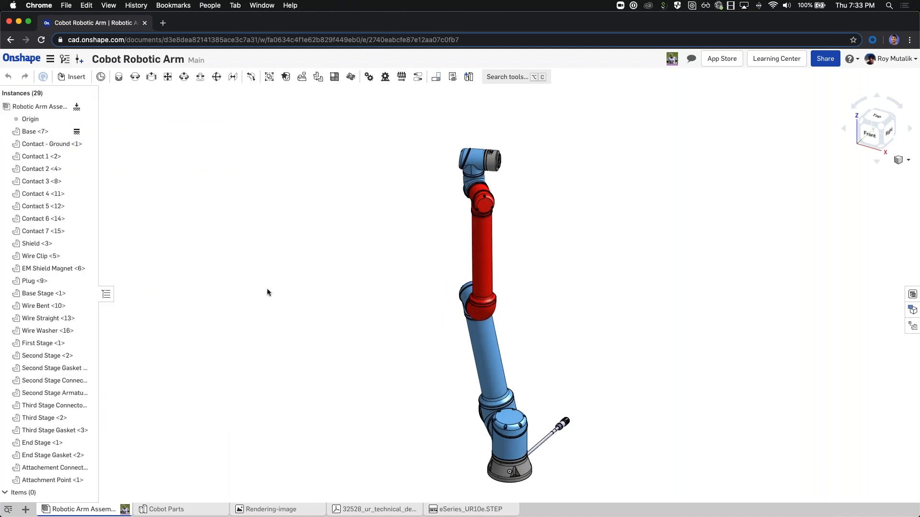